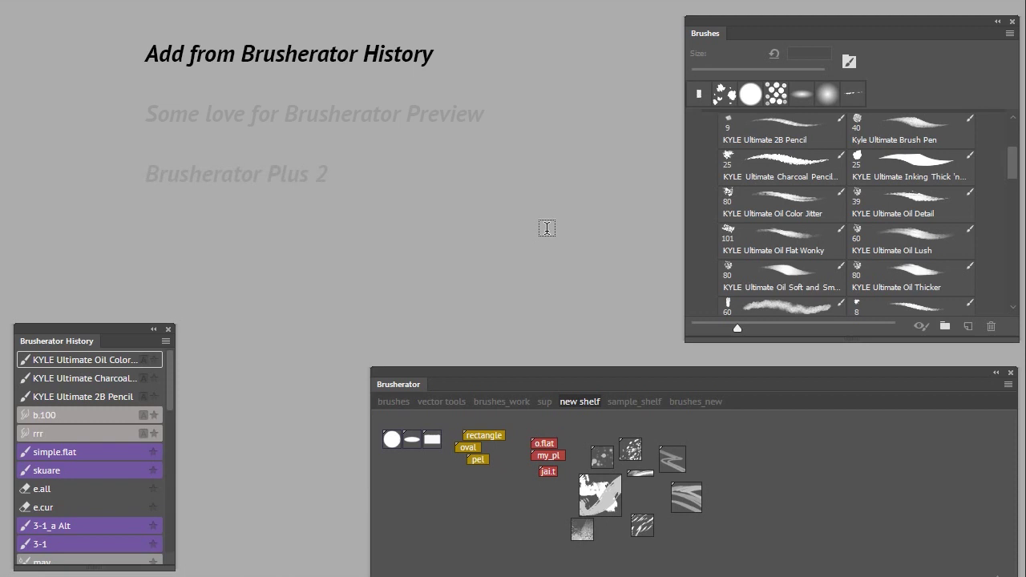
- Select the KYLE Ultimate 2B Pencil, Charcoal Pencil, Oil Color Jitter, Oil Flat Wonky, Oil Soft and Brush Pen brushes one after another
{"action": "left_click", "coordinate": [797, 132]}
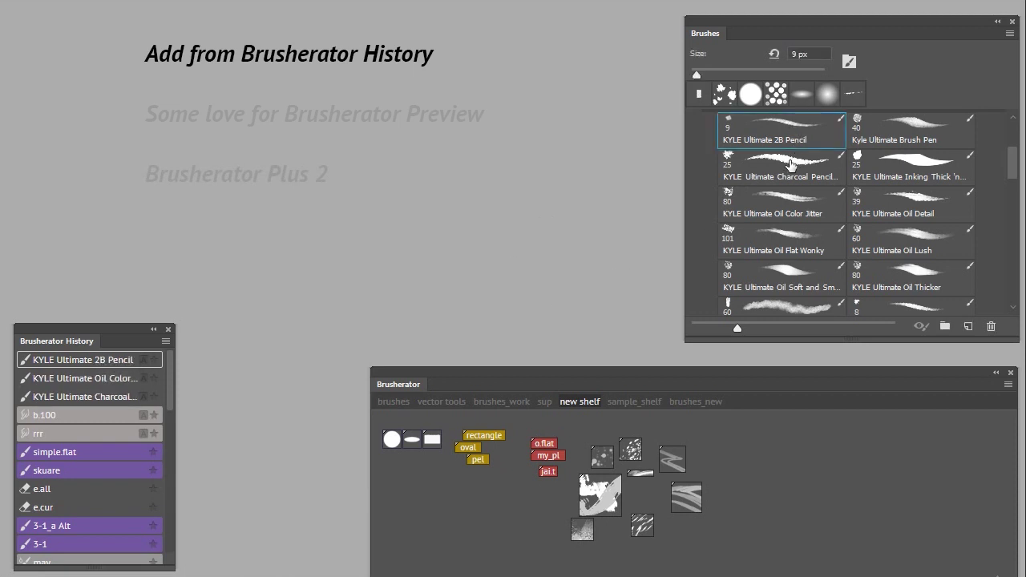
{"action": "left_click", "coordinate": [790, 164]}
{"action": "left_click", "coordinate": [786, 196]}
{"action": "left_click", "coordinate": [786, 240]}
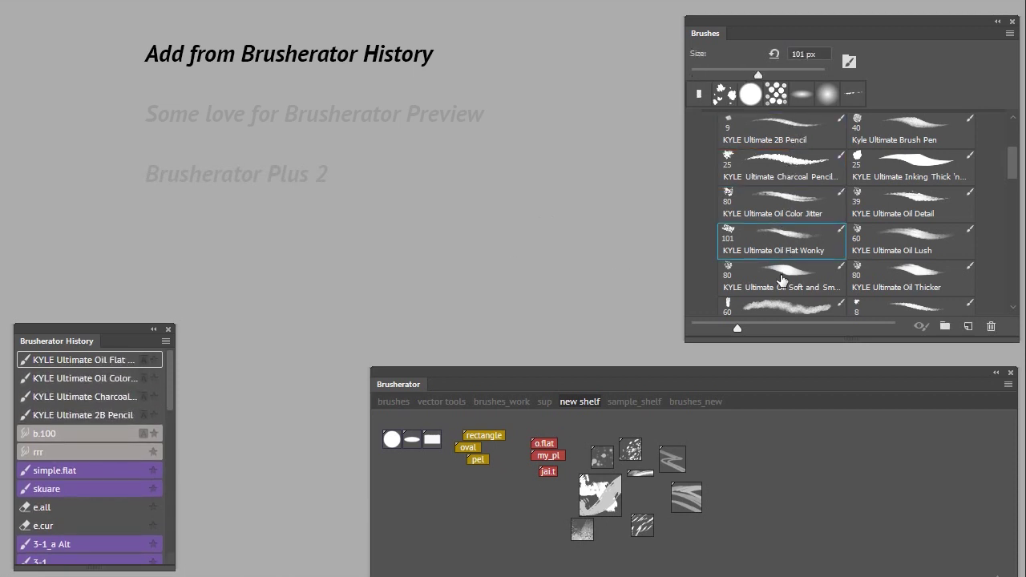
{"action": "left_click", "coordinate": [785, 276]}
{"action": "left_click", "coordinate": [902, 145]}
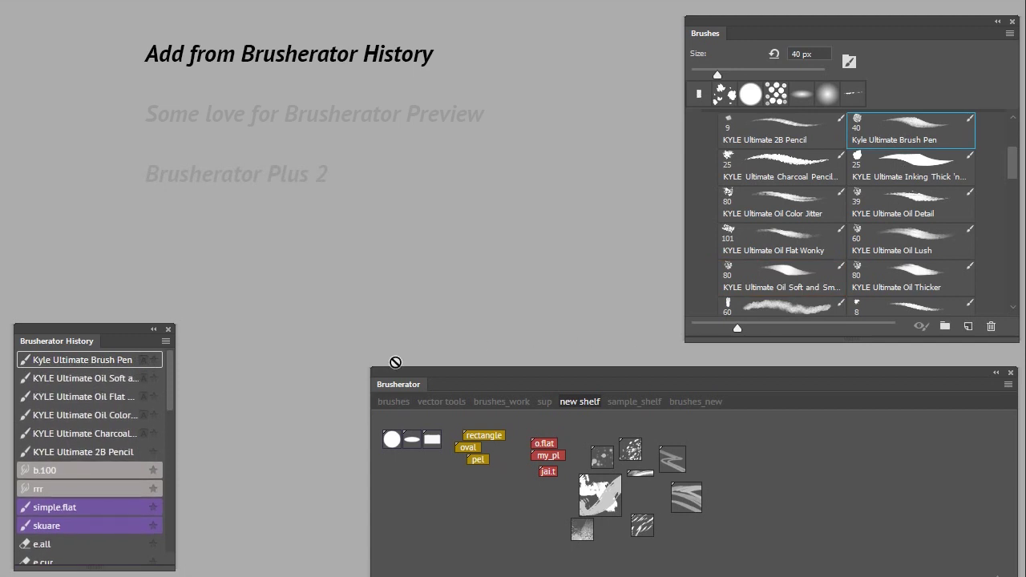
- Mark the six most recent KYLE brushes in the Brusherator History as favourites
{"action": "left_click", "coordinate": [154, 360]}
{"action": "left_click", "coordinate": [154, 378]}
{"action": "left_click", "coordinate": [154, 397]}
{"action": "left_click", "coordinate": [154, 415]}
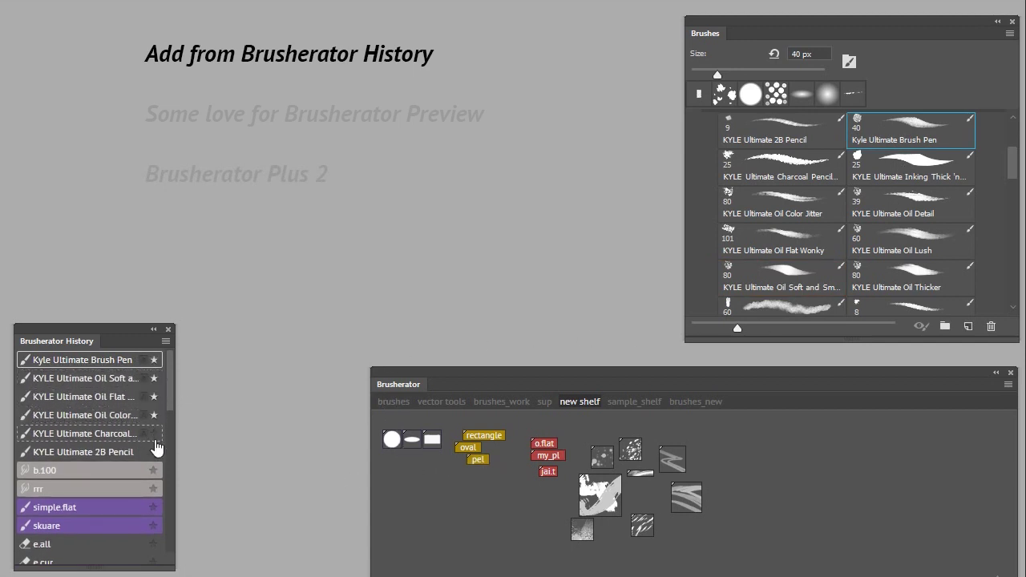
{"action": "left_click", "coordinate": [154, 433]}
{"action": "left_click", "coordinate": [154, 452]}
- Add the History favourites to the new shelf as small 35px violet buttons with automatic stroke thumbnails
{"action": "right_click", "coordinate": [720, 431]}
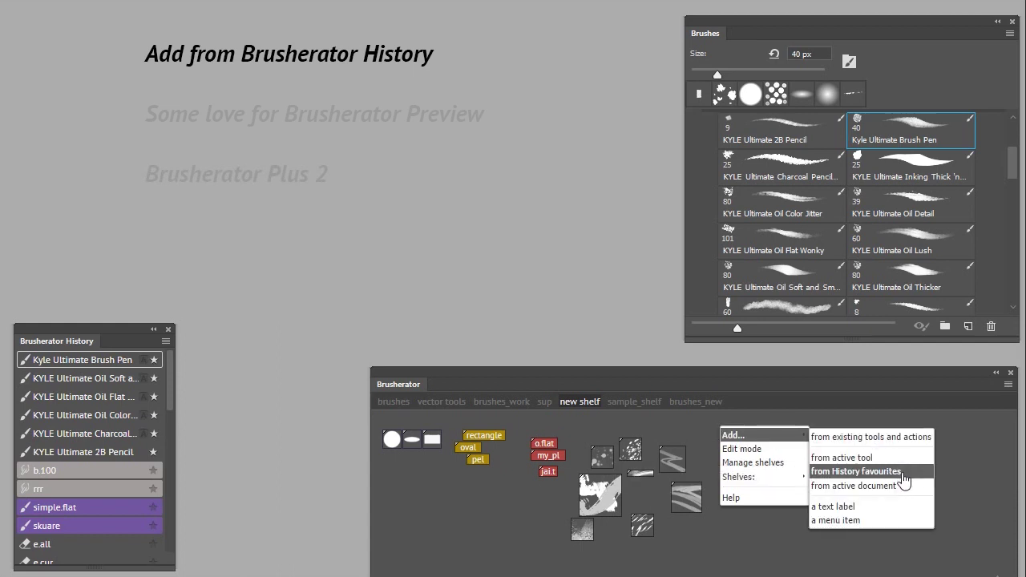
{"action": "left_click", "coordinate": [857, 471]}
{"action": "left_click", "coordinate": [486, 183]}
{"action": "left_click", "coordinate": [592, 278]}
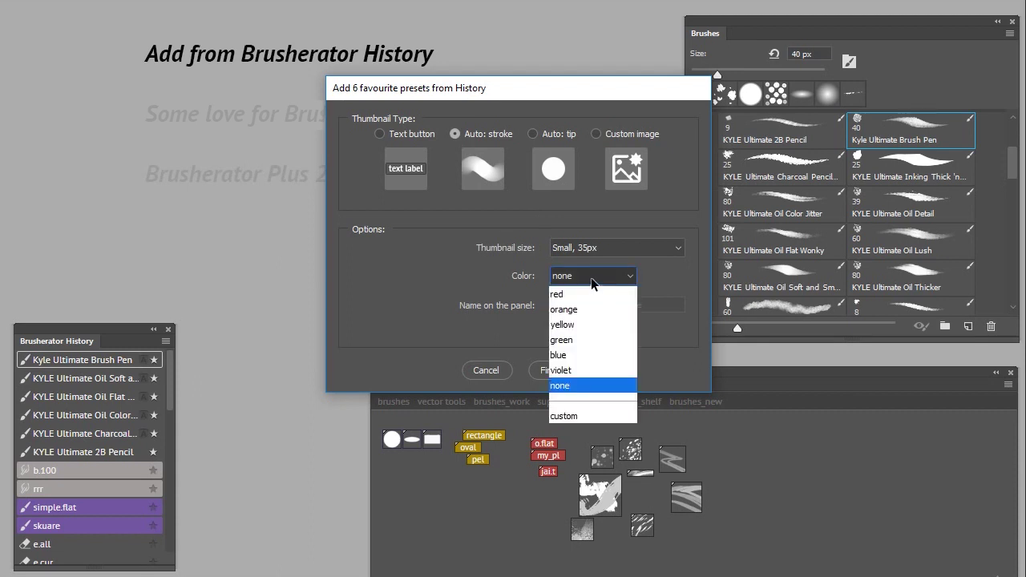
{"action": "left_click", "coordinate": [580, 368]}
{"action": "left_click", "coordinate": [555, 372]}
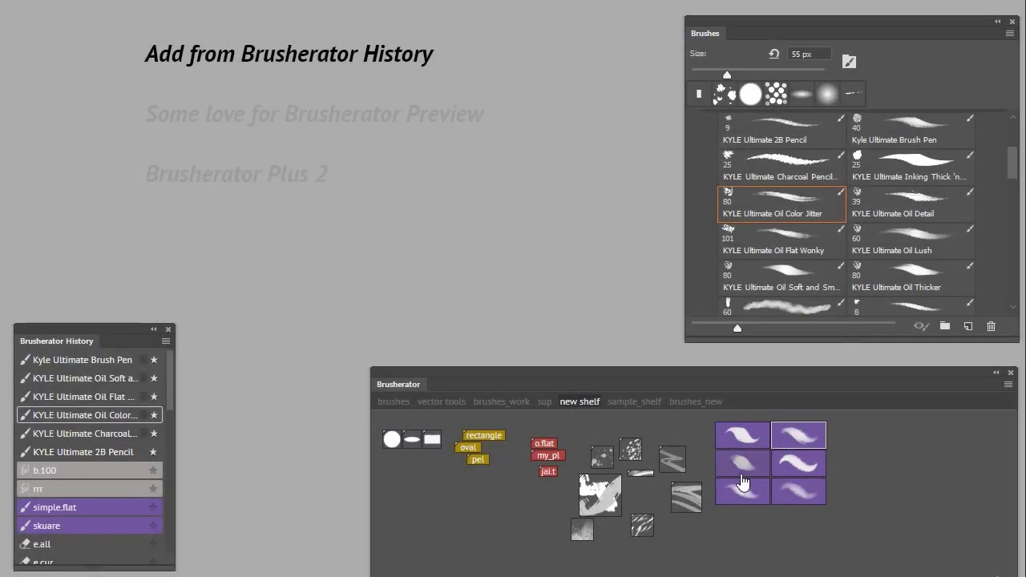
- Try the new violet brush buttons one after another and remove the KYLE brushes from the History favourites
{"action": "left_click", "coordinate": [740, 472]}
{"action": "left_click", "coordinate": [742, 502]}
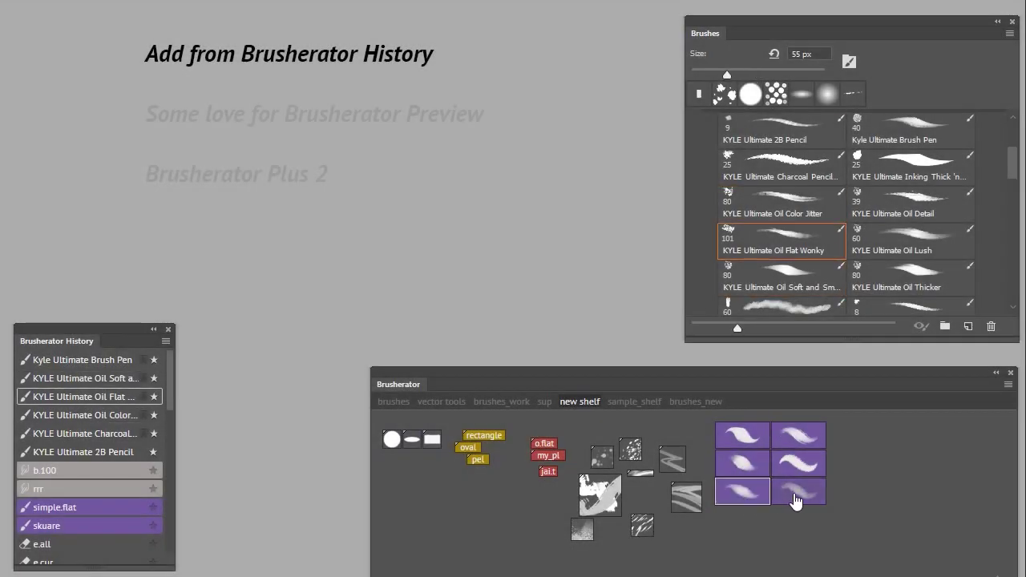
{"action": "left_click", "coordinate": [796, 498]}
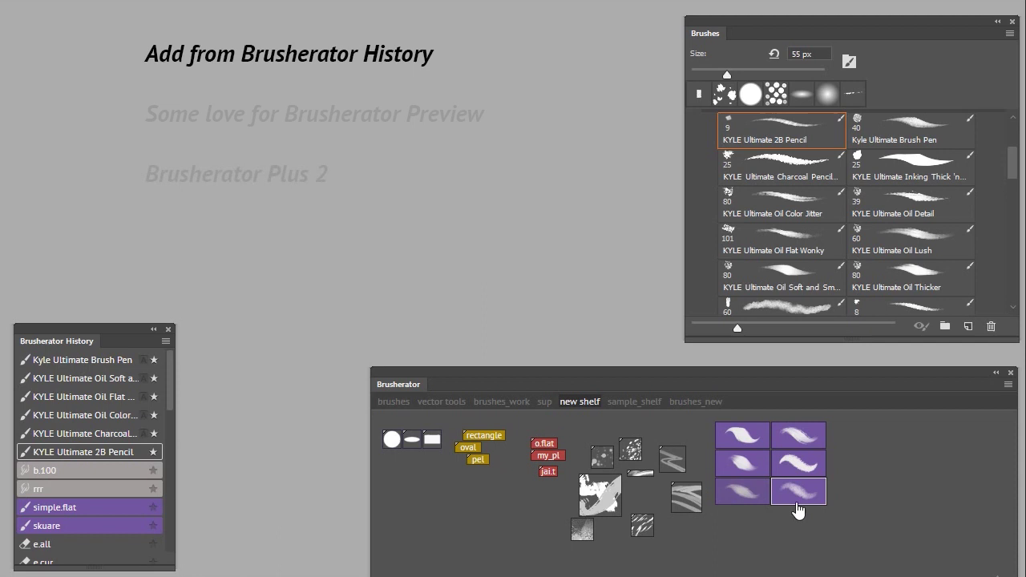
{"action": "left_click", "coordinate": [807, 474]}
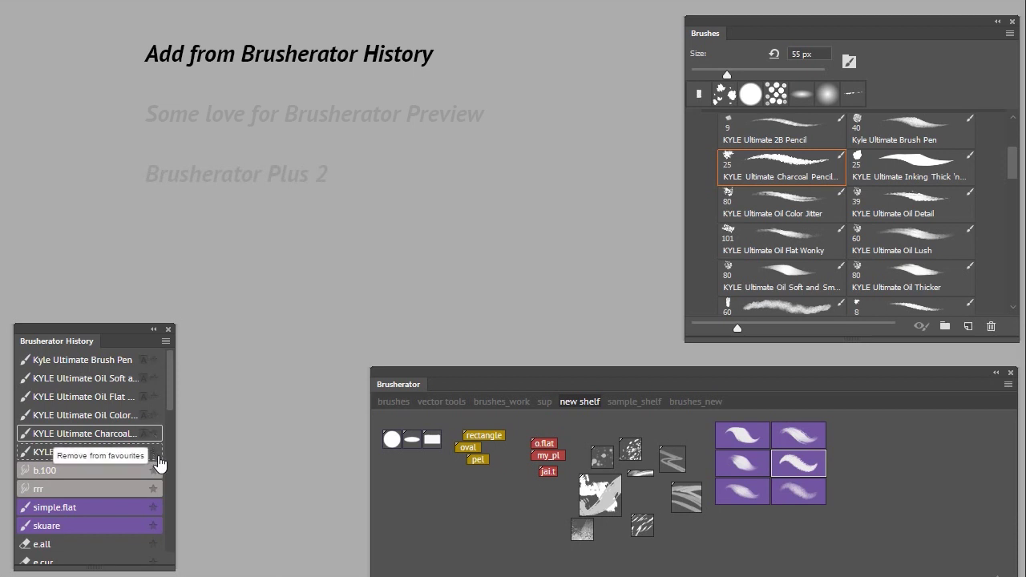
{"action": "left_click", "coordinate": [159, 463]}
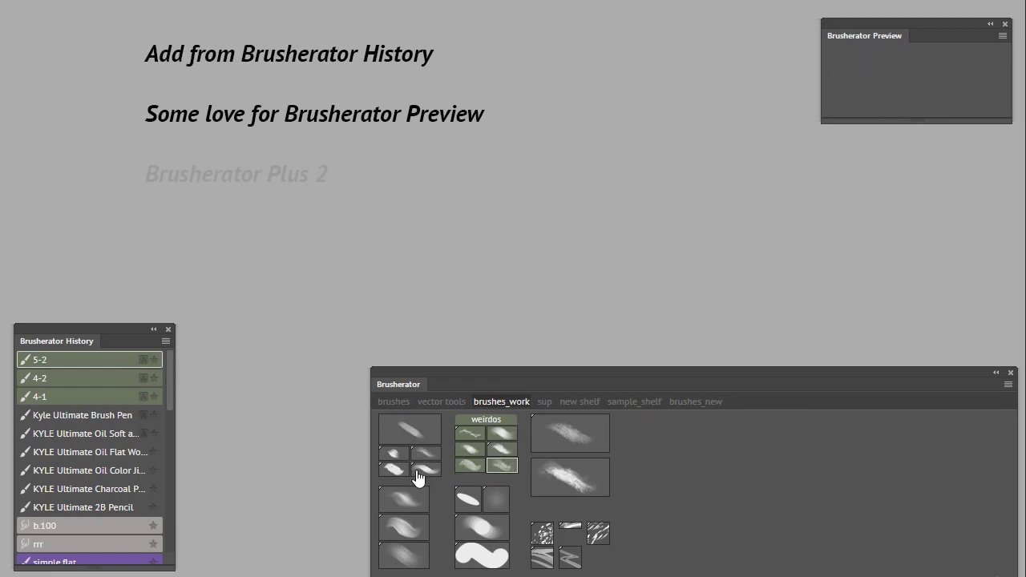
- Reshape the Brusherator Preview panel to be tall and narrow and place it directly beside the Brusherator panel
{"action": "left_click_drag", "start_coordinate": [927, 29], "coordinate": [316, 255]}
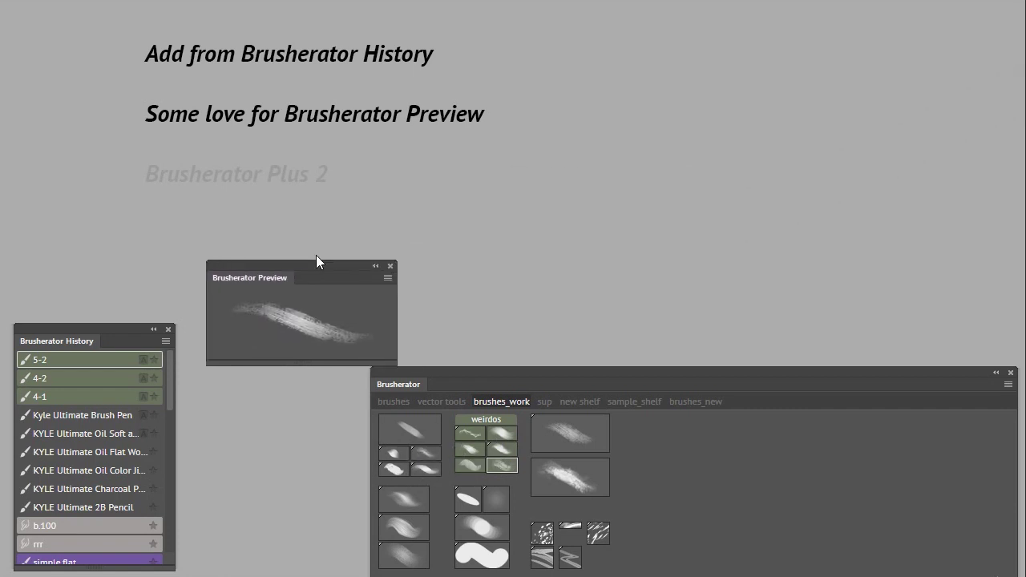
{"action": "mouse_move", "coordinate": [392, 350]}
{"action": "left_mouse_down"}
{"action": "mouse_move", "coordinate": [341, 370]}
{"action": "mouse_move", "coordinate": [278, 424]}
{"action": "left_mouse_up"}
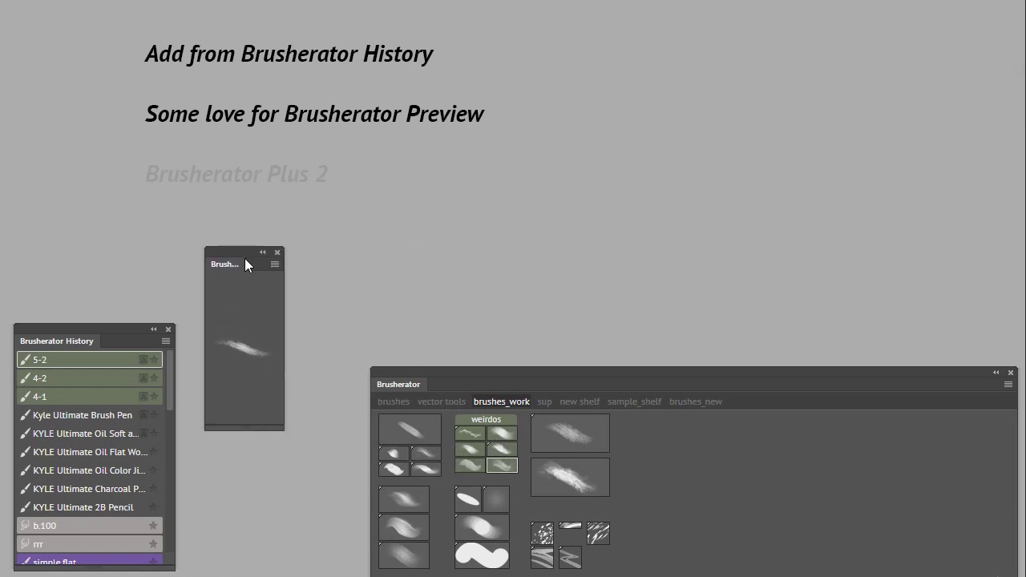
{"action": "left_click_drag", "start_coordinate": [245, 258], "coordinate": [326, 387]}
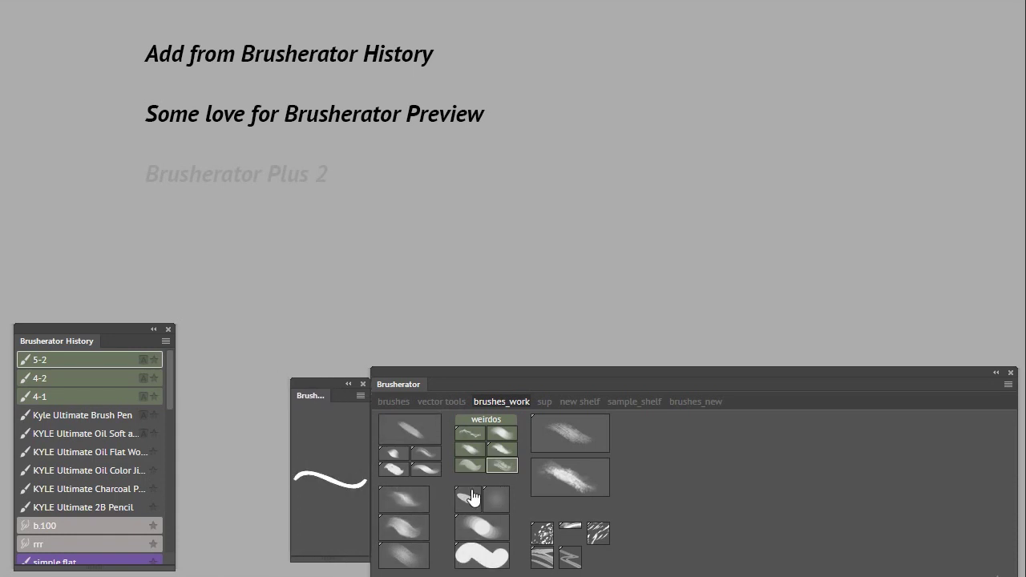
- Set the default preview height to 300 and remake the stroke preview of the 1-1 brush on the brushes_work shelf
{"action": "left_click", "coordinate": [333, 461]}
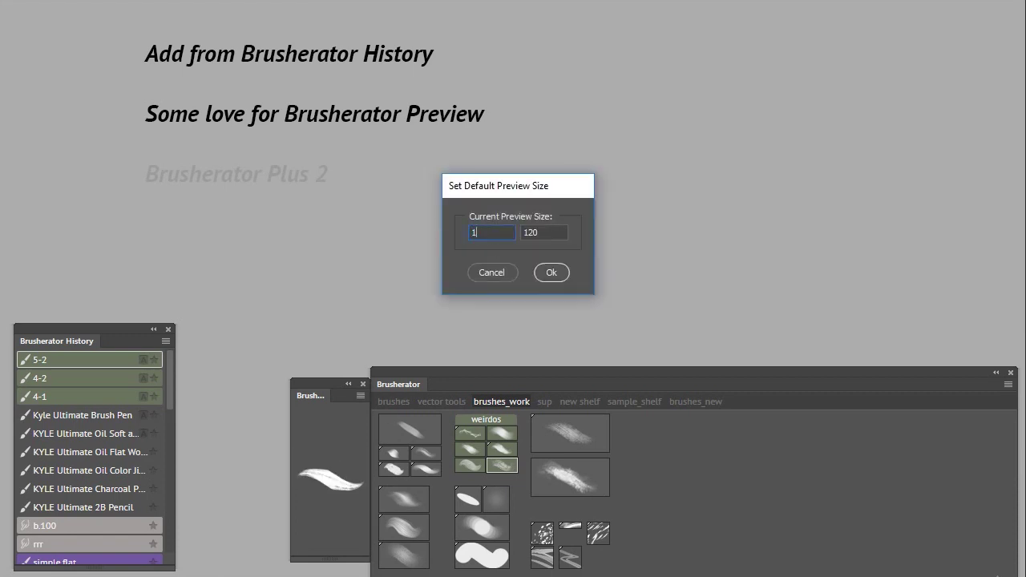
{"action": "key", "text": "Tab"}
{"action": "type", "text": "300"}
{"action": "left_click", "coordinate": [553, 274]}
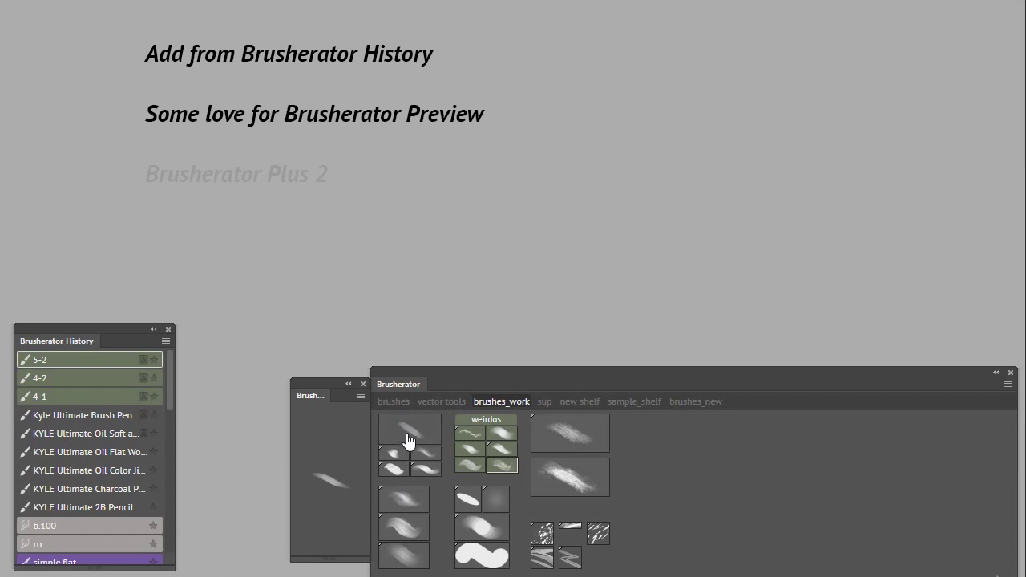
{"action": "right_click", "coordinate": [408, 437]}
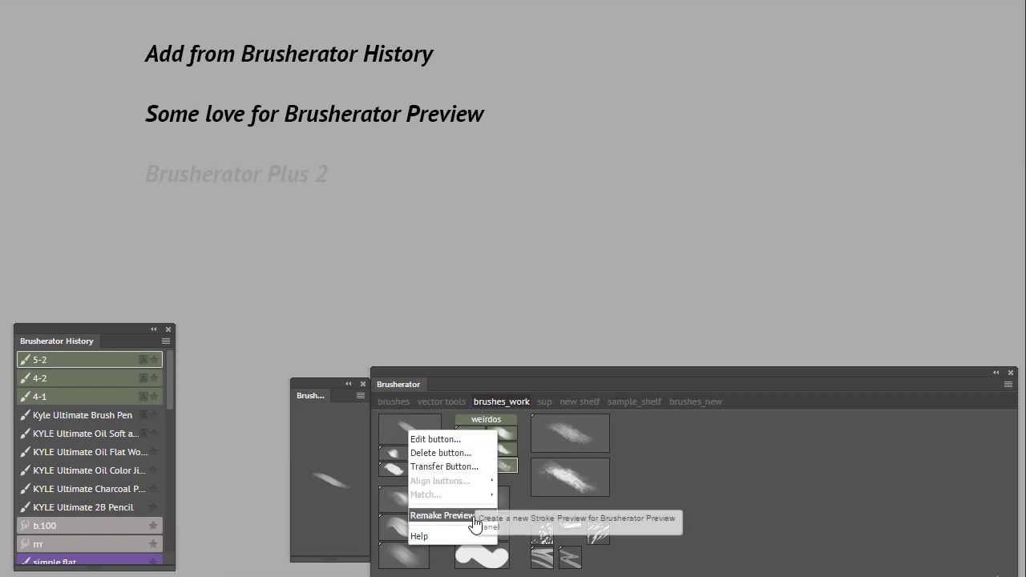
{"action": "left_click", "coordinate": [442, 516]}
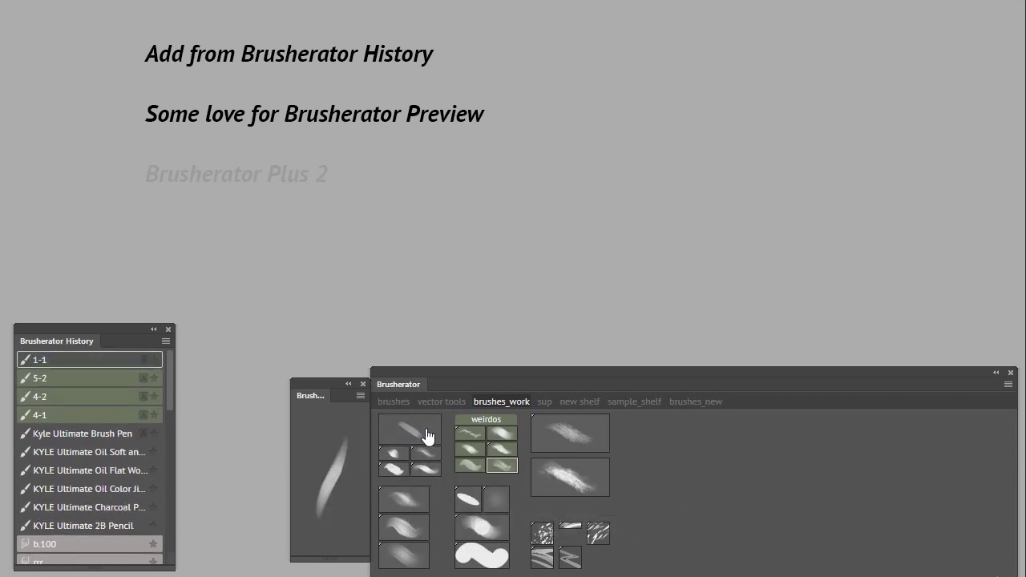
- In edit mode, remake the previews of the four small brushes under 1-1 and the three brushes below them together
{"action": "double_click", "coordinate": [445, 480]}
{"action": "left_click_drag", "start_coordinate": [446, 478], "coordinate": [380, 416]}
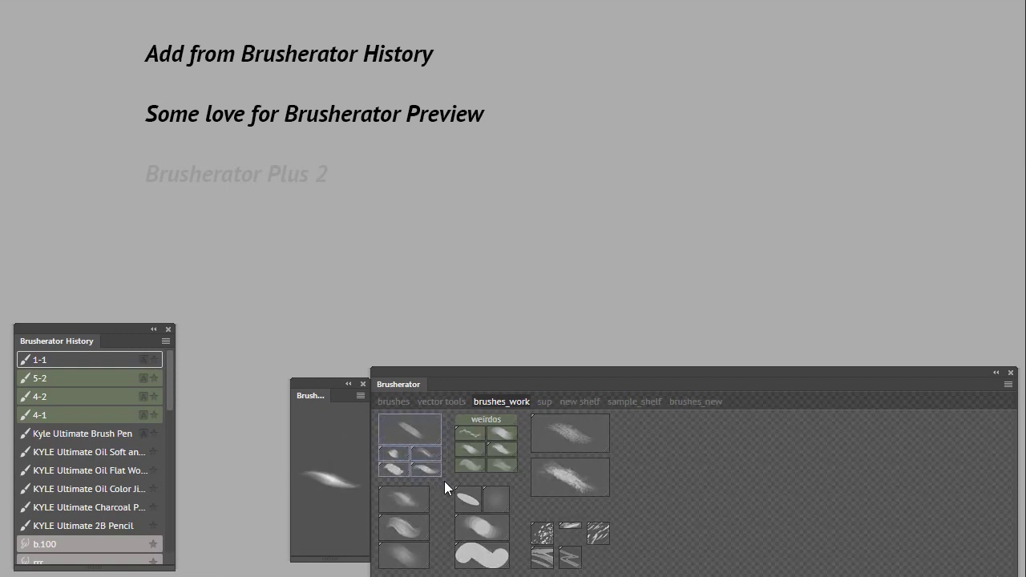
{"action": "left_click_drag", "start_coordinate": [449, 448], "coordinate": [390, 570]}
{"action": "right_click", "coordinate": [403, 504]}
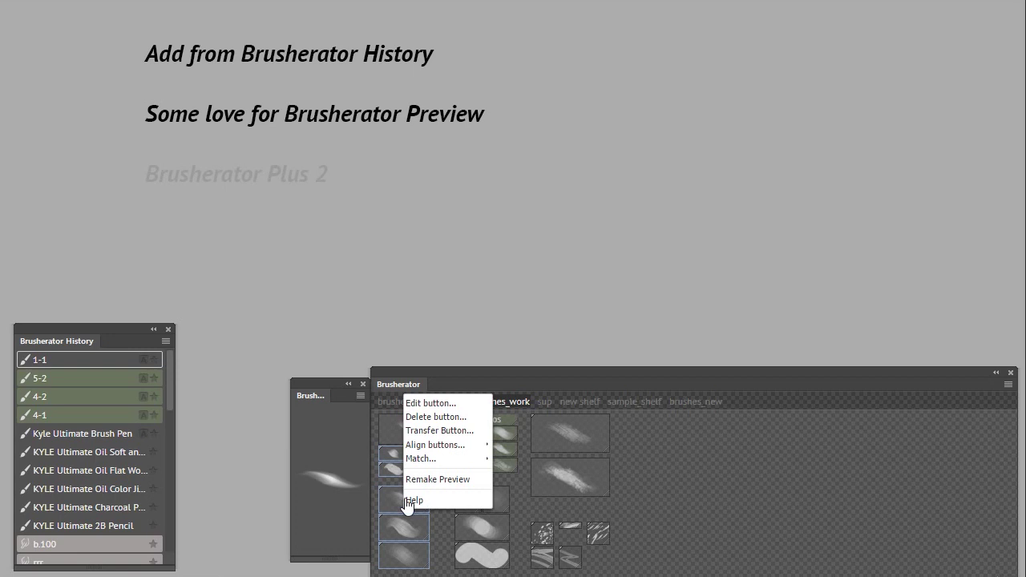
{"action": "left_click", "coordinate": [433, 479]}
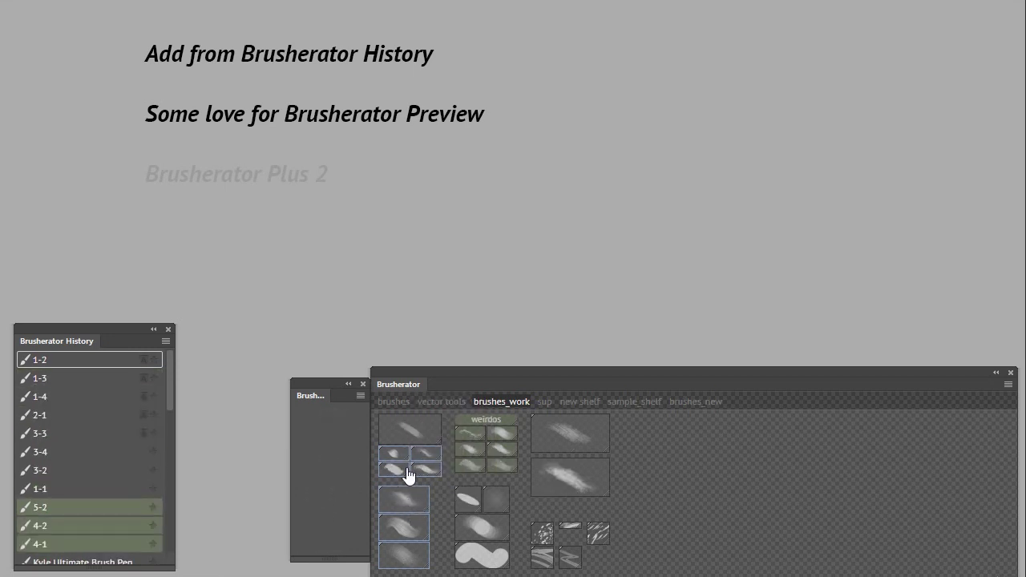
{"action": "left_click", "coordinate": [439, 503]}
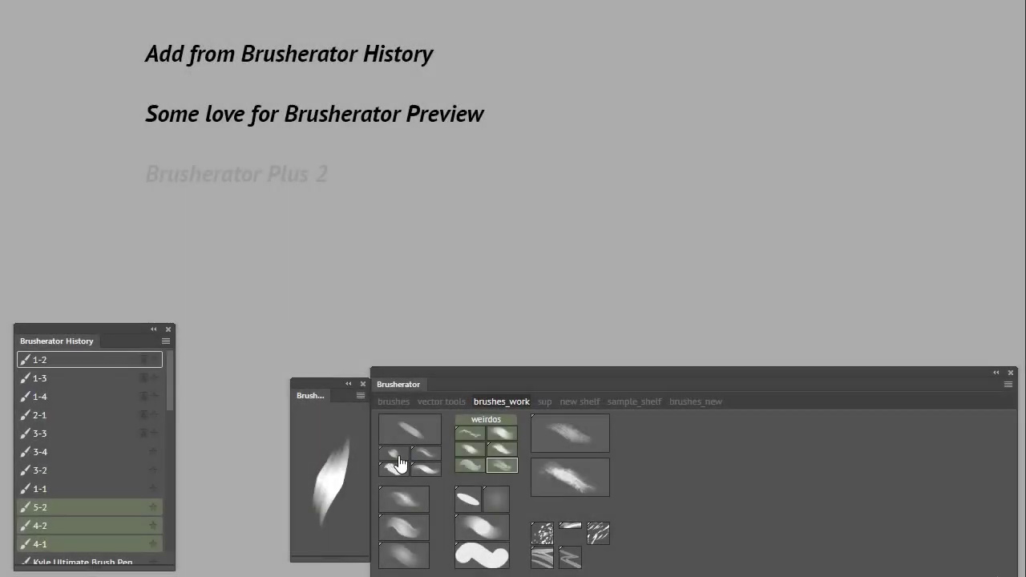
- Review the edit options of the 1-2 brush button without changing them and show the brushes_new shelf
{"action": "left_click", "coordinate": [398, 462], "text": "ctrl"}
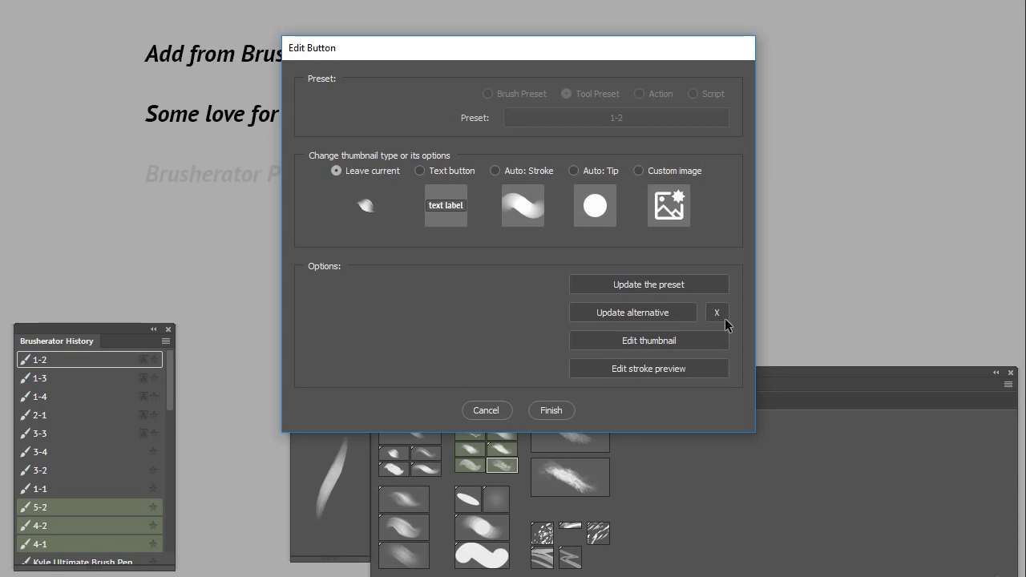
{"action": "left_click", "coordinate": [501, 412]}
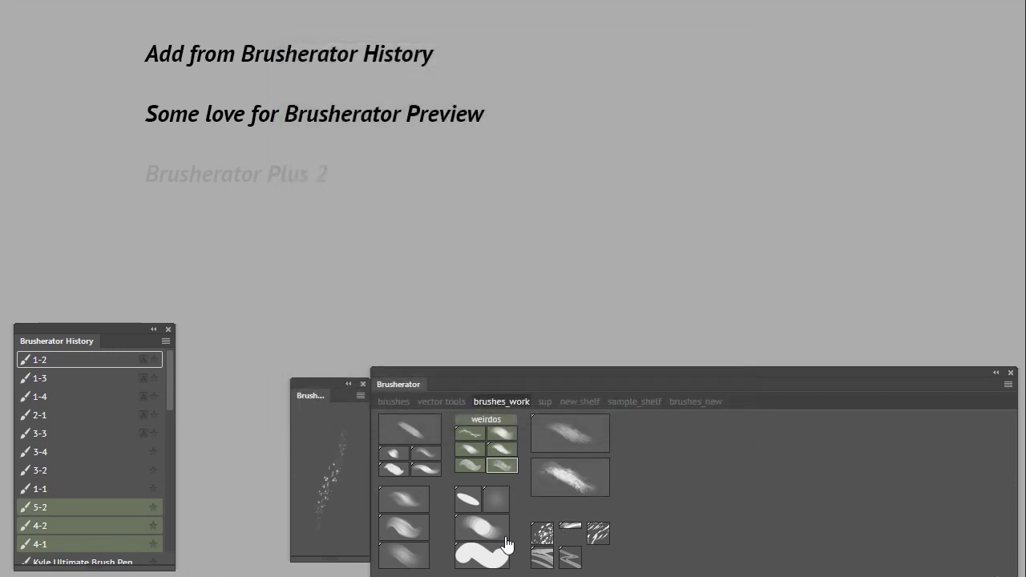
{"action": "left_click", "coordinate": [716, 401]}
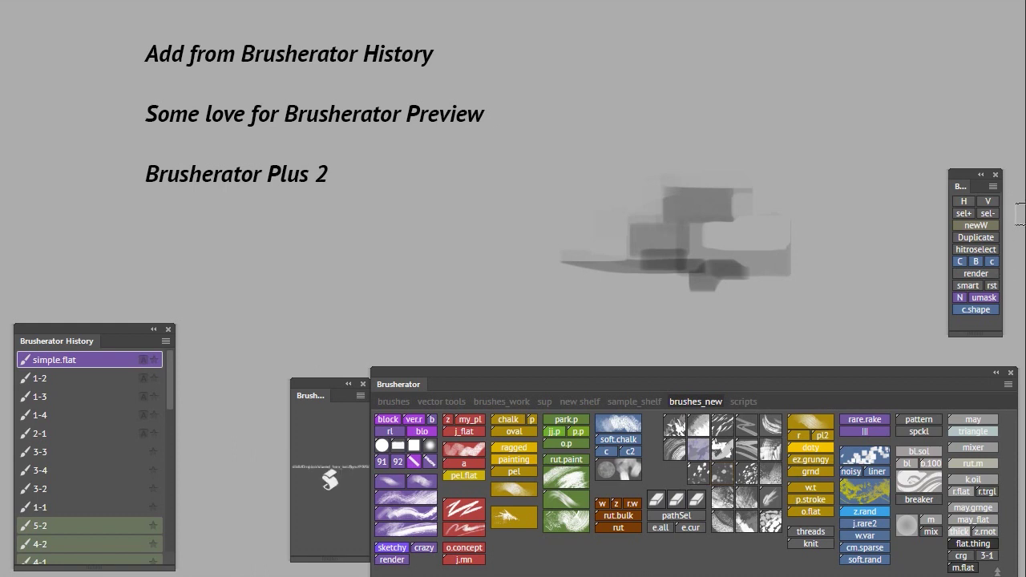
- Flip the painting horizontally and back, and vertically and back, with the H and V presets
{"action": "left_click", "coordinate": [967, 205]}
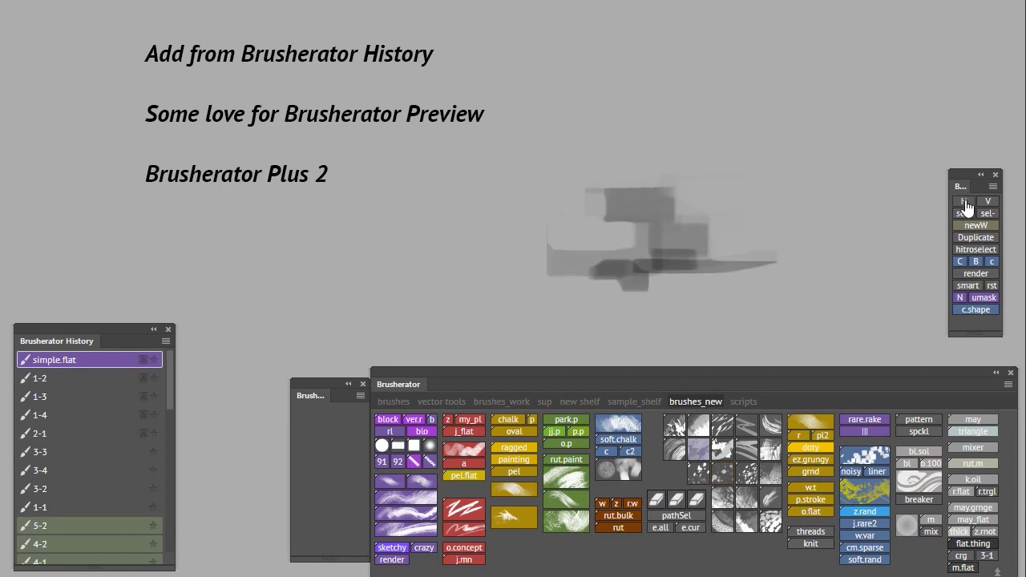
{"action": "left_click", "coordinate": [967, 205]}
{"action": "left_click", "coordinate": [991, 205]}
{"action": "left_click", "coordinate": [991, 205]}
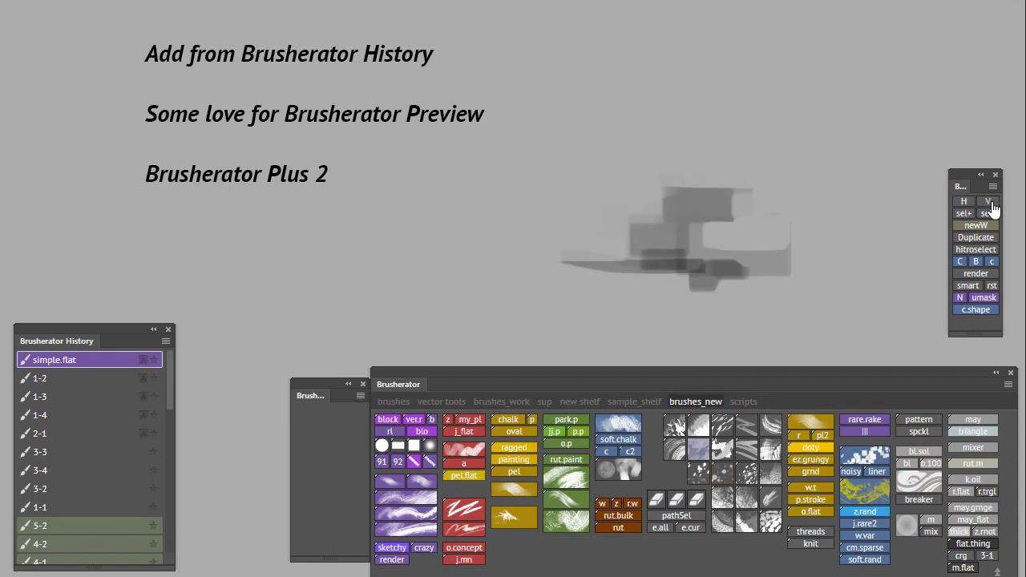
- Sharpen the painted shapes with Unsharp Mask using an amount of 263%
{"action": "left_click", "coordinate": [984, 301]}
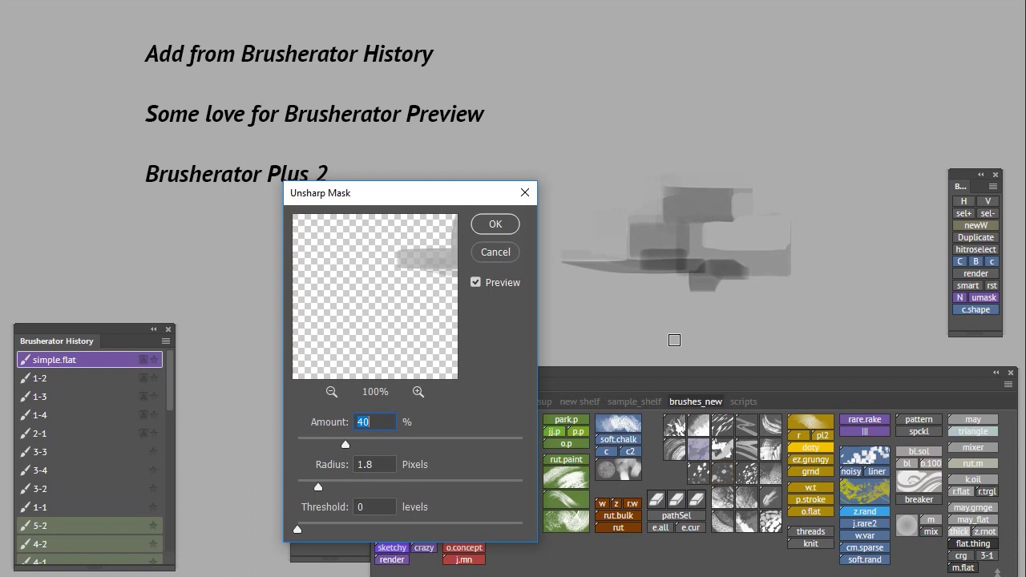
{"action": "left_click_drag", "start_coordinate": [379, 439], "coordinate": [491, 454]}
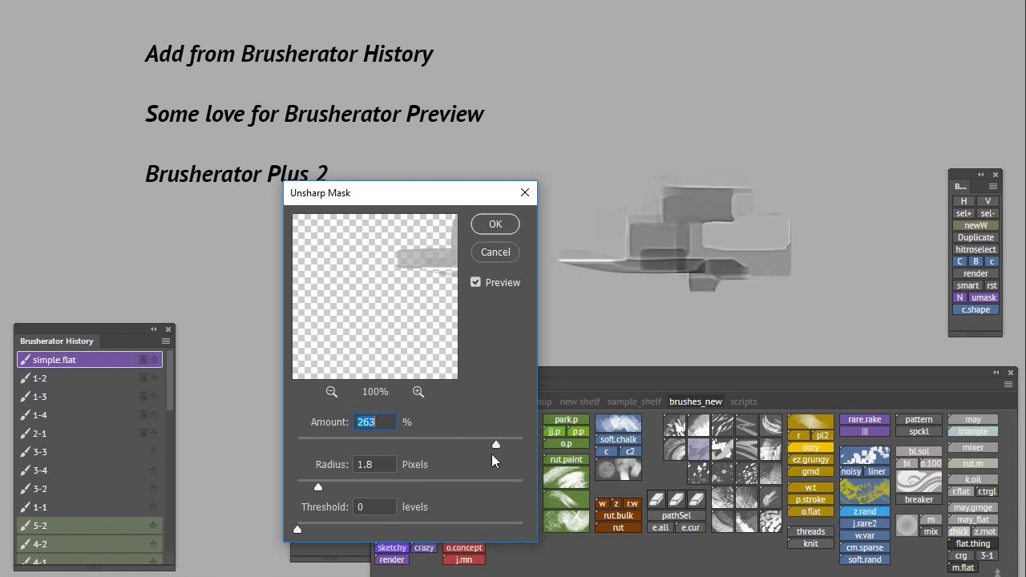
{"action": "left_click", "coordinate": [316, 489]}
{"action": "left_click", "coordinate": [496, 224]}
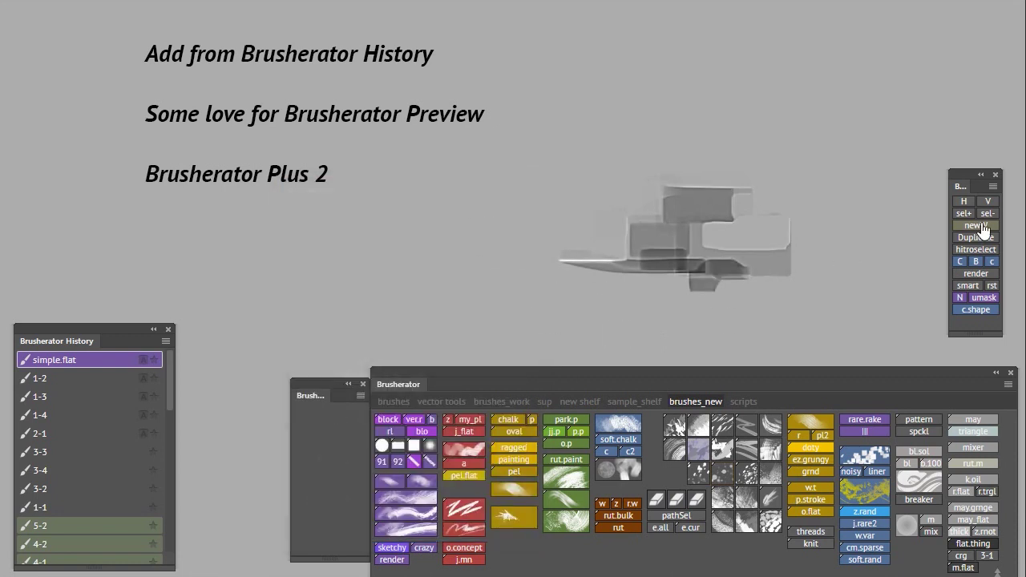
- Try the C and B scripts on the painting, undoing each one
{"action": "left_click", "coordinate": [963, 265]}
{"action": "key", "text": "ctrl+z"}
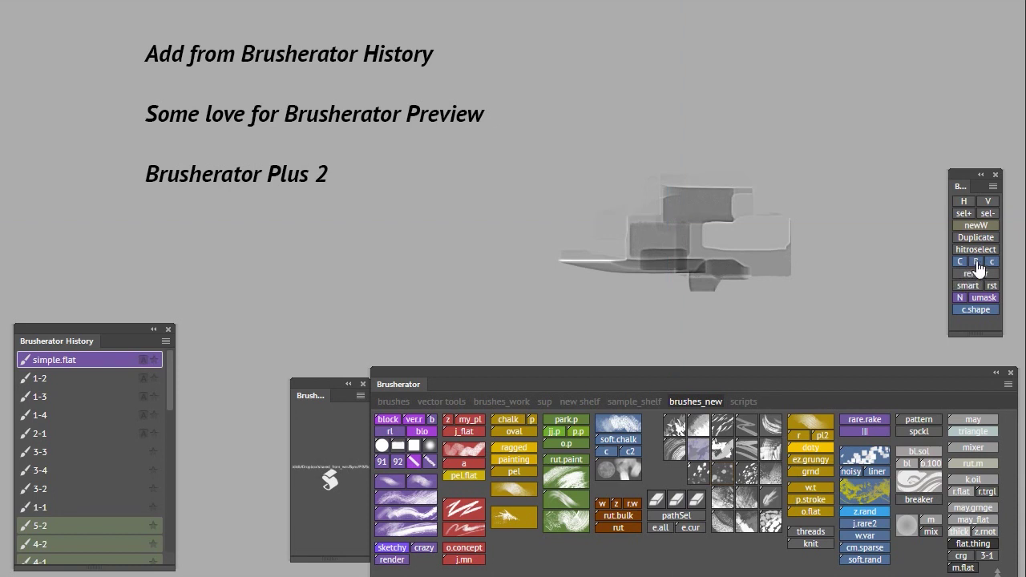
{"action": "left_click", "coordinate": [979, 263]}
{"action": "key", "text": "ctrl+z"}
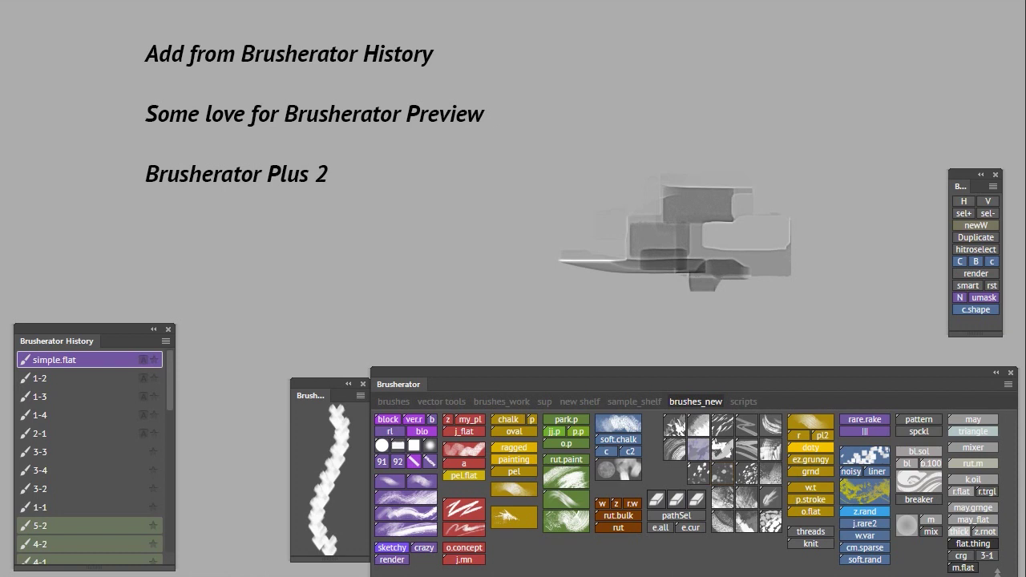
- Place the Brusherator Plus 2 panel above the painting and draw four overlapping filled rectangles over the painted shapes, the last two black
{"action": "left_click_drag", "start_coordinate": [845, 0], "coordinate": [844, 60]}
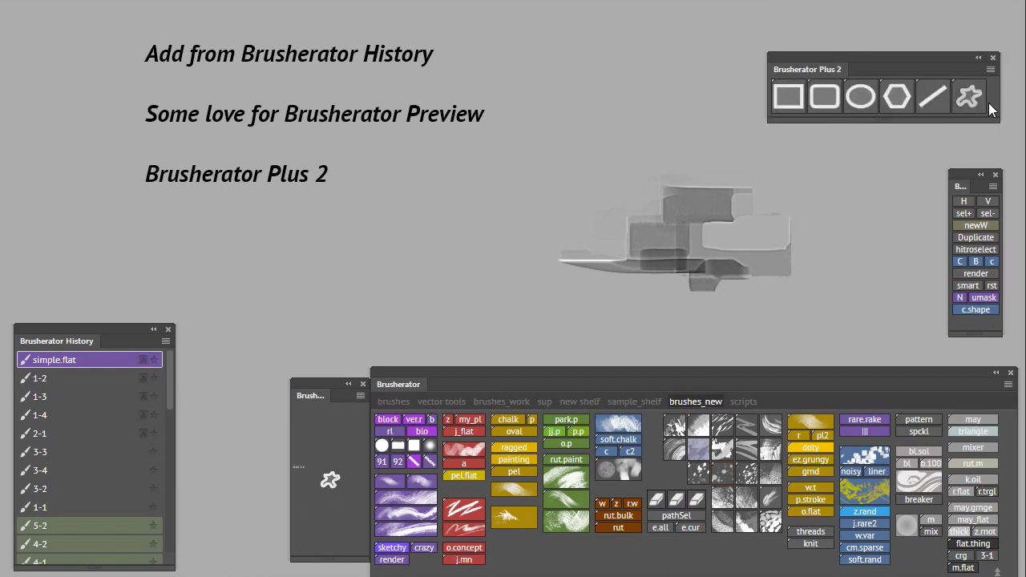
{"action": "left_click", "coordinate": [790, 103]}
{"action": "left_click_drag", "start_coordinate": [572, 195], "coordinate": [699, 218]}
{"action": "left_click_drag", "start_coordinate": [725, 204], "coordinate": [648, 246]}
{"action": "left_click_drag", "start_coordinate": [589, 194], "coordinate": [690, 210]}
{"action": "left_click_drag", "start_coordinate": [637, 193], "coordinate": [718, 235]}
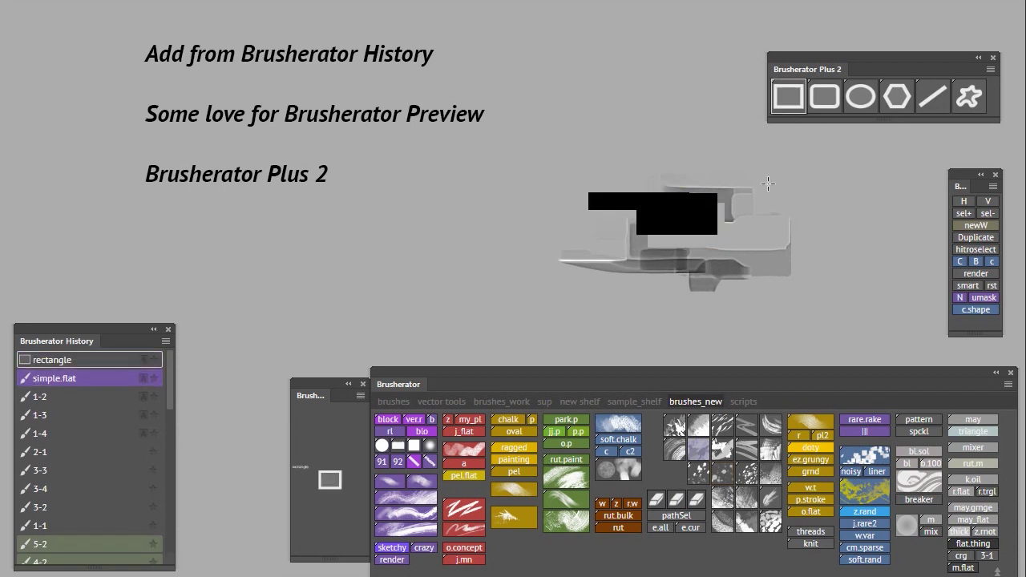
- Use the rectangle preset's alternative to draw two rectangular paths over and above the black rectangles
{"action": "left_click", "coordinate": [790, 97], "text": "alt"}
{"action": "left_click_drag", "start_coordinate": [761, 156], "coordinate": [644, 275]}
{"action": "left_click_drag", "start_coordinate": [591, 131], "coordinate": [724, 184]}
- Draw a filled black hexagon beside the painted shapes and hollow it into a ring using a smaller concentric polygon path as the deleted selection
{"action": "left_click", "coordinate": [896, 100]}
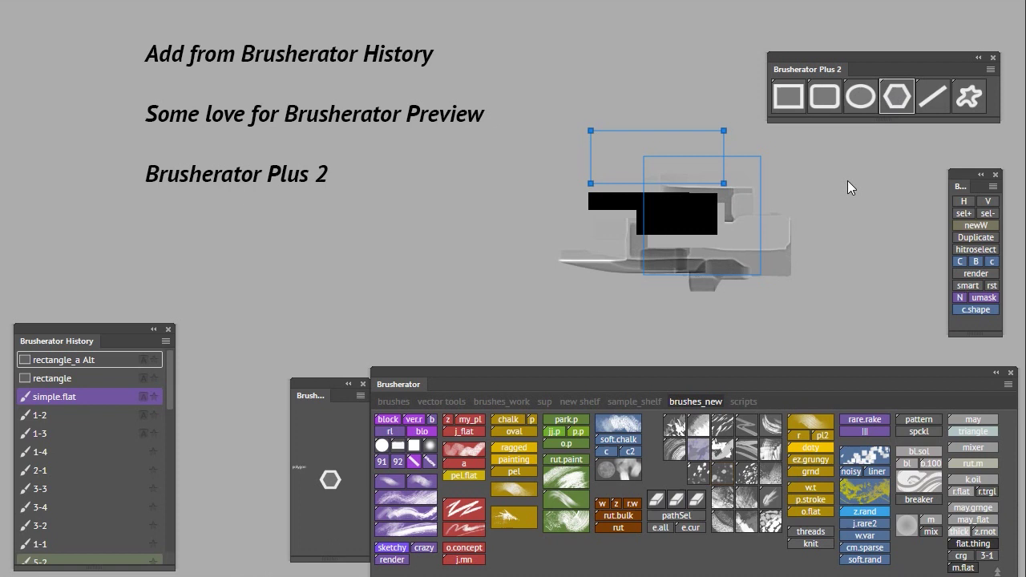
{"action": "left_click_drag", "start_coordinate": [810, 222], "coordinate": [750, 278]}
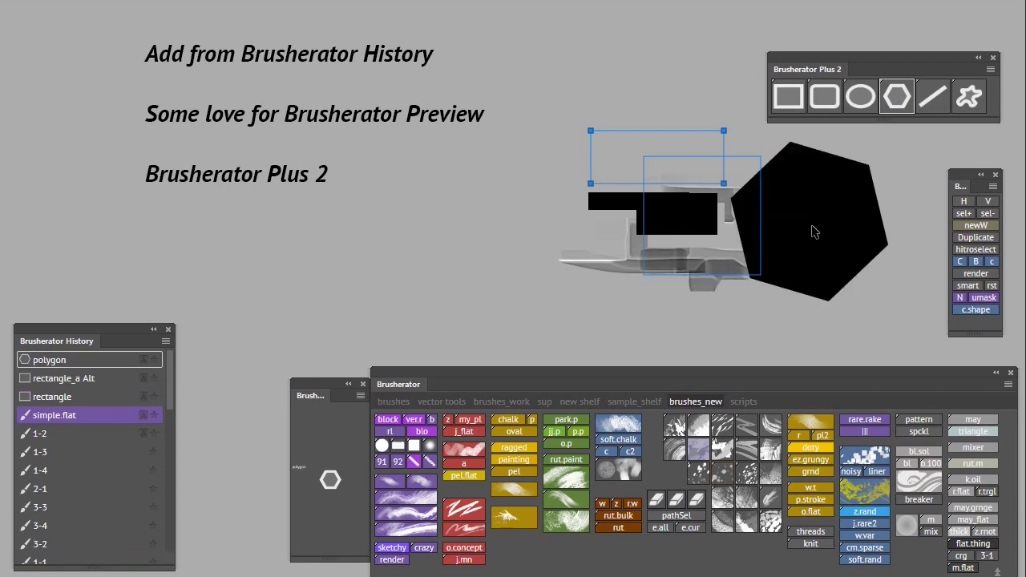
{"action": "left_click", "coordinate": [896, 99], "text": "alt"}
{"action": "left_click_drag", "start_coordinate": [810, 222], "coordinate": [759, 271]}
{"action": "key", "text": "ctrl+Return"}
{"action": "key", "text": "Delete"}
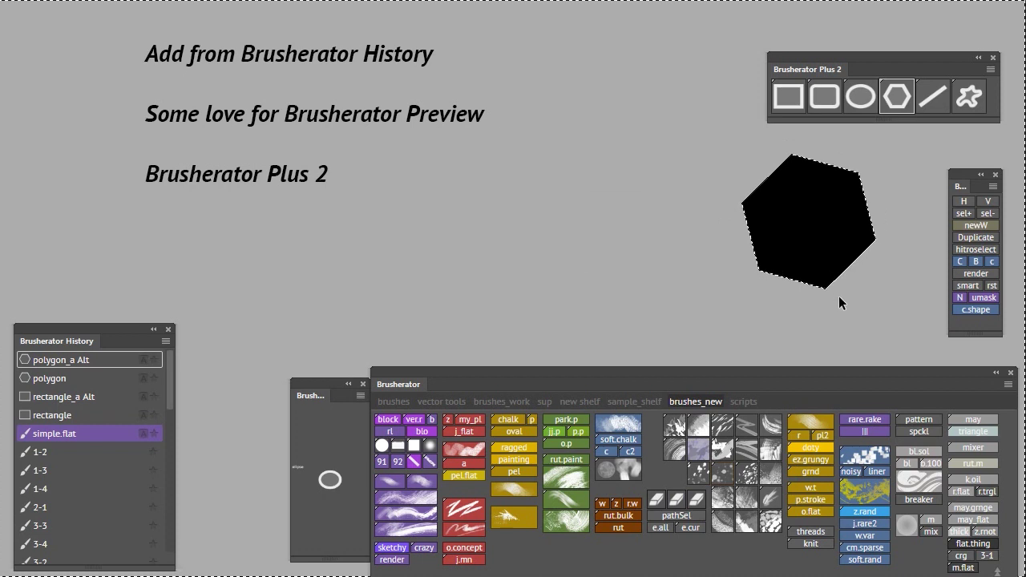
- Draw several overlapping custom shapes in black and grey across the painted forms with the custom shape preset, undoing the last one
{"action": "left_click", "coordinate": [968, 96]}
{"action": "left_click_drag", "start_coordinate": [778, 149], "coordinate": [577, 360]}
{"action": "mouse_move", "coordinate": [751, 230]}
{"action": "left_mouse_down"}
{"action": "mouse_move", "coordinate": [412, 266]}
{"action": "mouse_move", "coordinate": [427, 271]}
{"action": "left_mouse_up"}
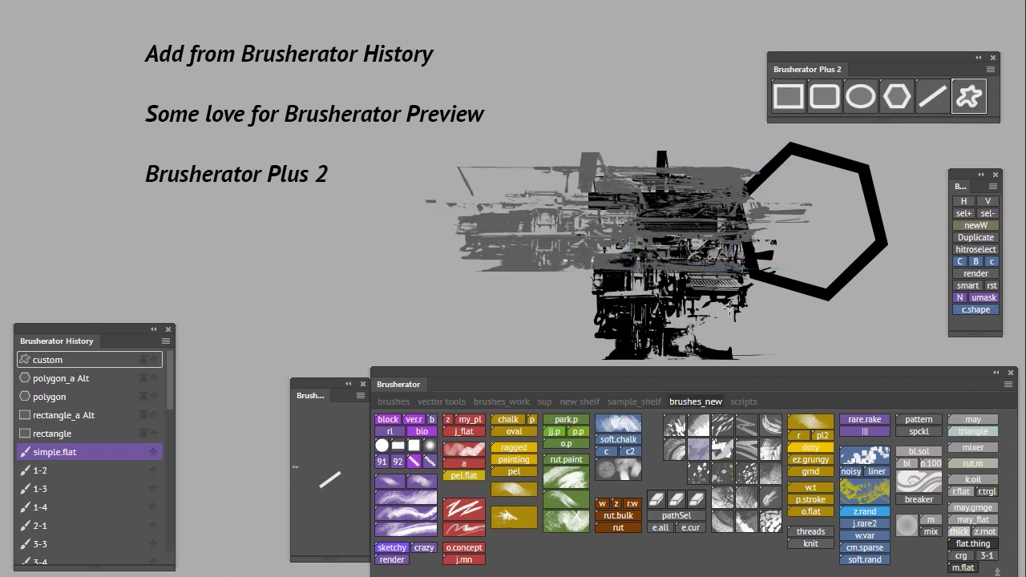
{"action": "mouse_move", "coordinate": [561, 281]}
{"action": "left_mouse_down"}
{"action": "mouse_move", "coordinate": [573, 247]}
{"action": "mouse_move", "coordinate": [577, 280]}
{"action": "mouse_move", "coordinate": [454, 174]}
{"action": "mouse_move", "coordinate": [621, 128]}
{"action": "mouse_move", "coordinate": [709, 138]}
{"action": "mouse_move", "coordinate": [707, 279]}
{"action": "left_mouse_up"}
{"action": "mouse_move", "coordinate": [616, 291]}
{"action": "left_mouse_down"}
{"action": "mouse_move", "coordinate": [574, 319]}
{"action": "mouse_move", "coordinate": [629, 290]}
{"action": "mouse_move", "coordinate": [775, 276]}
{"action": "mouse_move", "coordinate": [752, 160]}
{"action": "mouse_move", "coordinate": [803, 303]}
{"action": "left_mouse_up"}
{"action": "mouse_move", "coordinate": [657, 236]}
{"action": "left_mouse_down"}
{"action": "mouse_move", "coordinate": [678, 213]}
{"action": "mouse_move", "coordinate": [729, 224]}
{"action": "left_mouse_up"}
{"action": "key", "text": "ctrl+z"}
- Trim the lower protrusion of the painting with the skuare brush, and undo the last addition made around it
{"action": "left_click", "coordinate": [789, 96]}
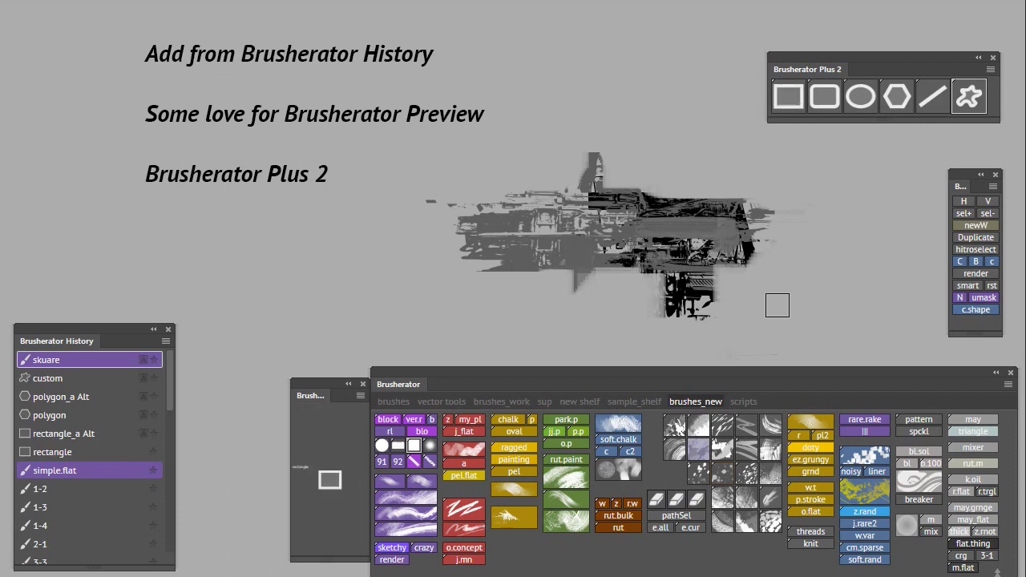
{"action": "mouse_move", "coordinate": [658, 295]}
{"action": "left_mouse_down"}
{"action": "mouse_move", "coordinate": [692, 340]}
{"action": "mouse_move", "coordinate": [717, 290]}
{"action": "left_mouse_up"}
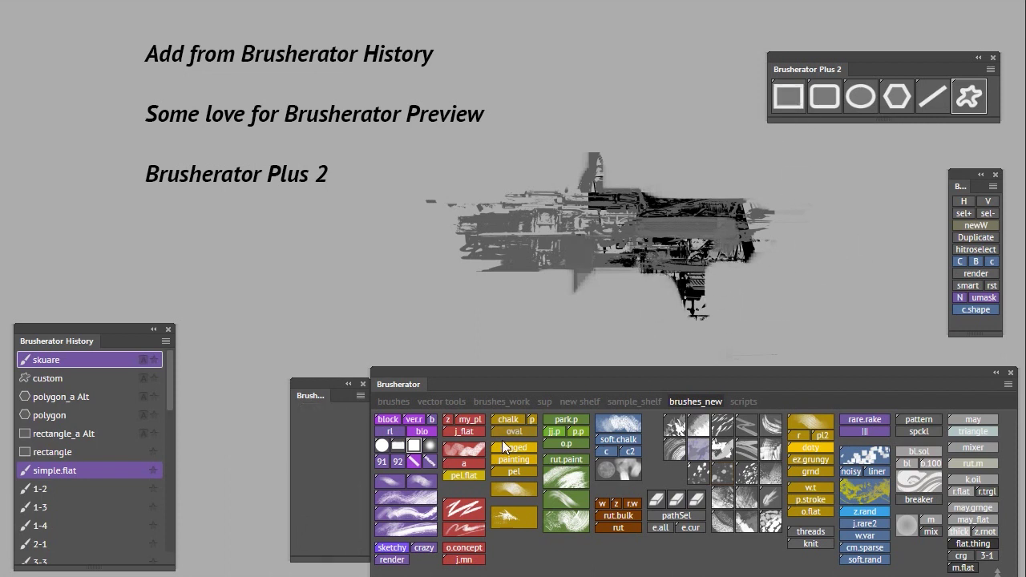
{"action": "left_click", "coordinate": [504, 447]}
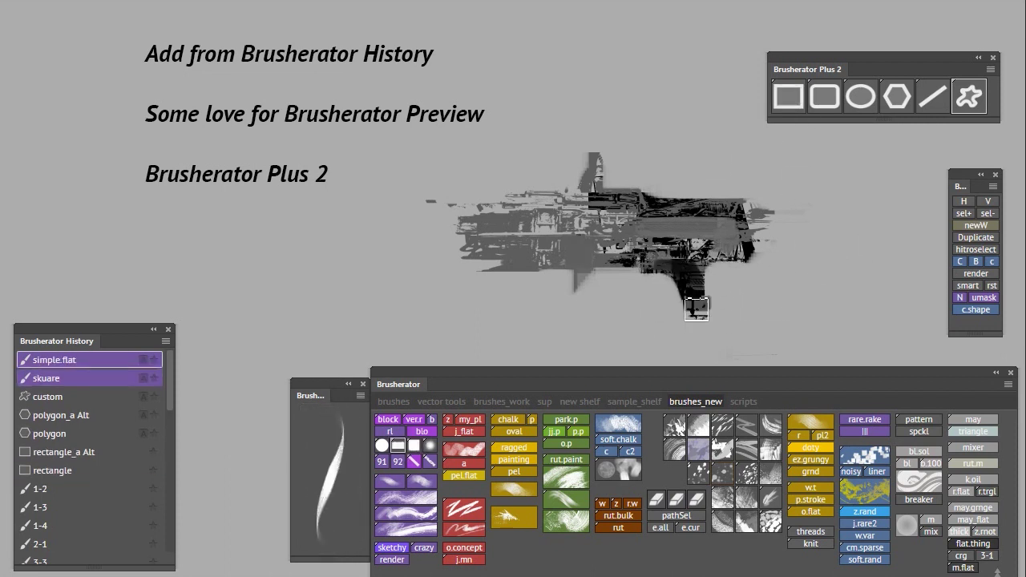
{"action": "left_click_drag", "start_coordinate": [644, 286], "coordinate": [764, 278]}
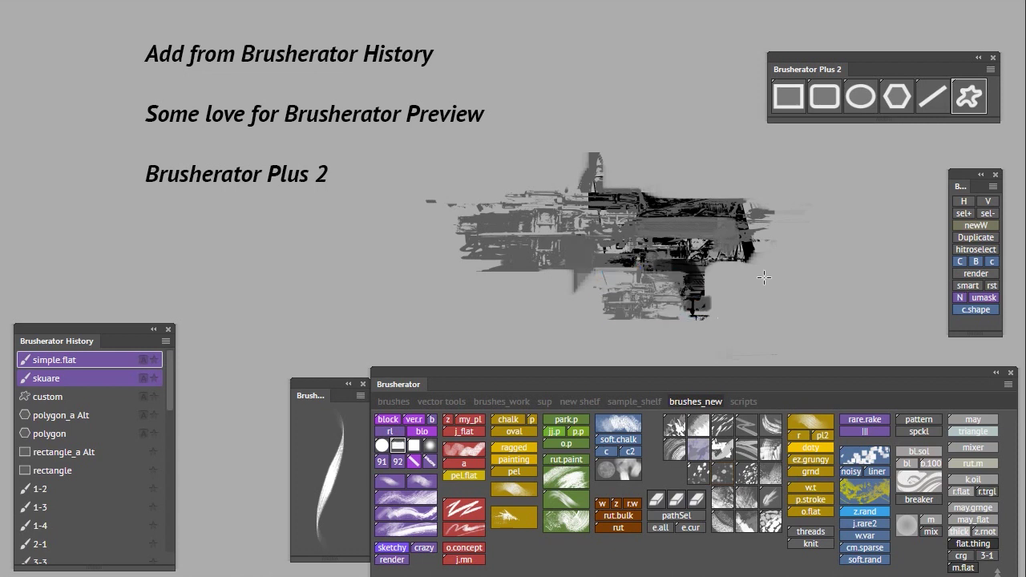
{"action": "key", "text": "ctrl+z"}
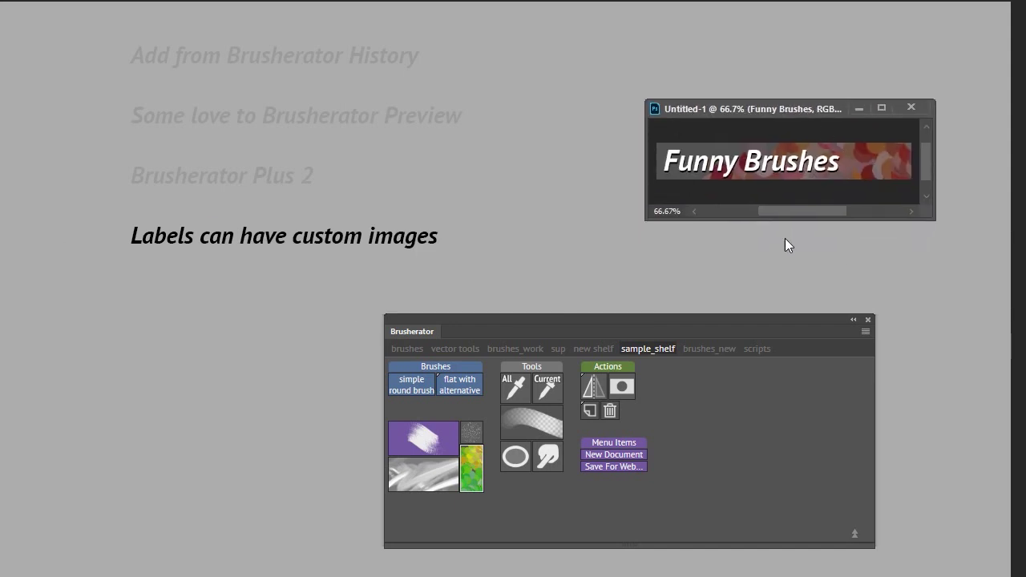
- Start a new label on sample_shelf with a custom image taken from the open document Untitled-1
{"action": "right_click", "coordinate": [391, 412]}
{"action": "mouse_move", "coordinate": [409, 424]}
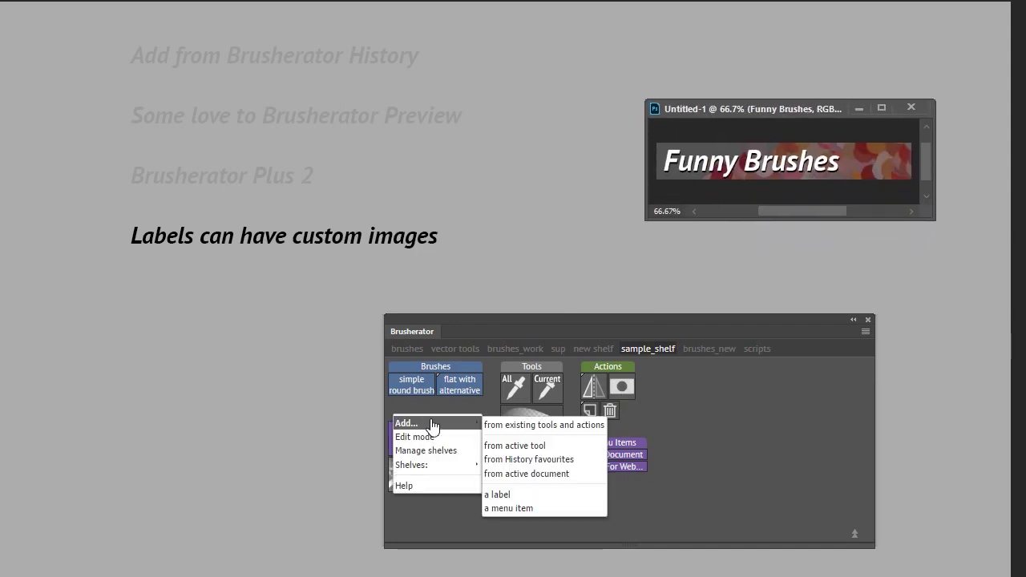
{"action": "left_click", "coordinate": [534, 495]}
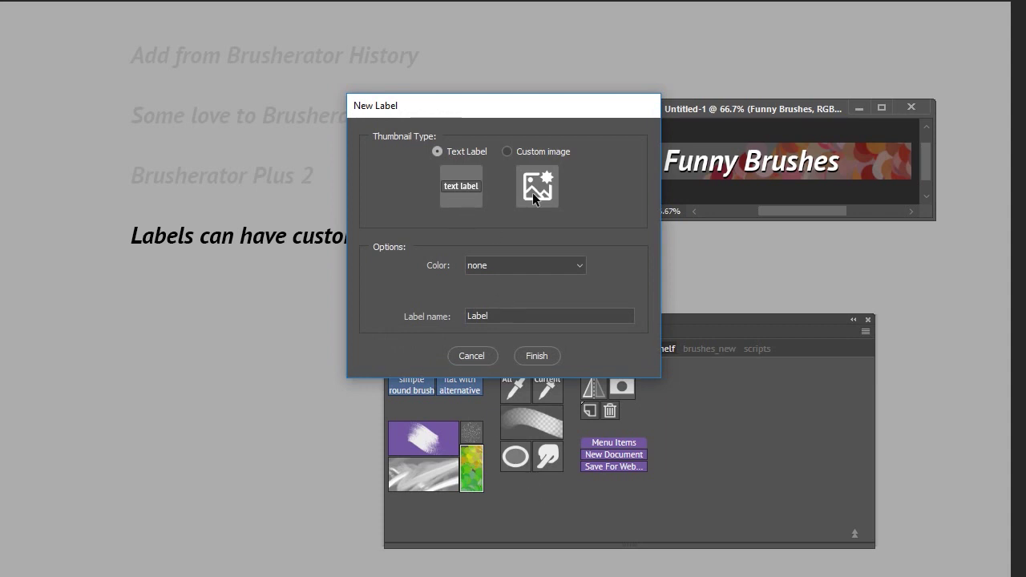
{"action": "left_click", "coordinate": [538, 193]}
{"action": "left_click", "coordinate": [545, 263]}
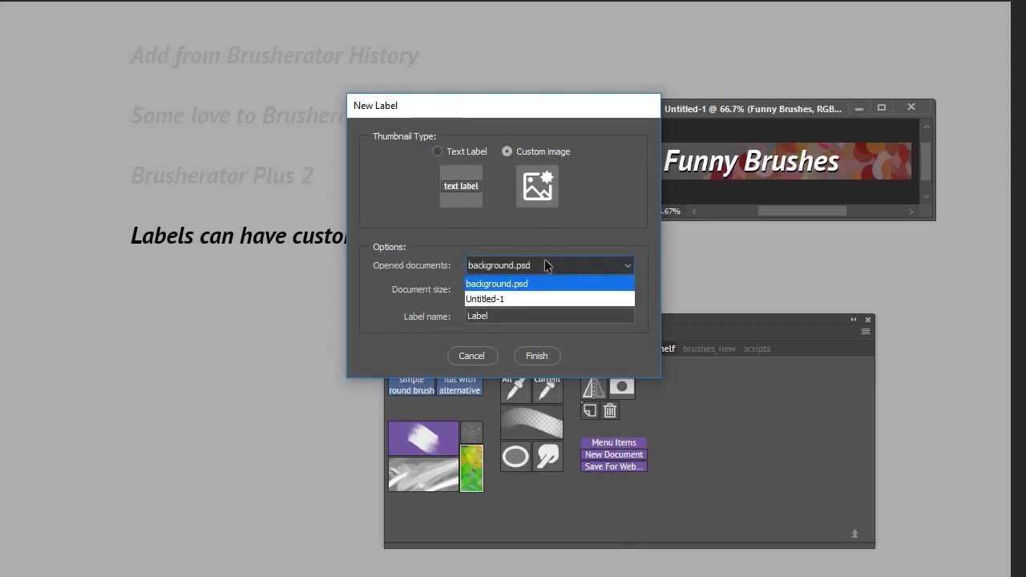
{"action": "left_click", "coordinate": [493, 303]}
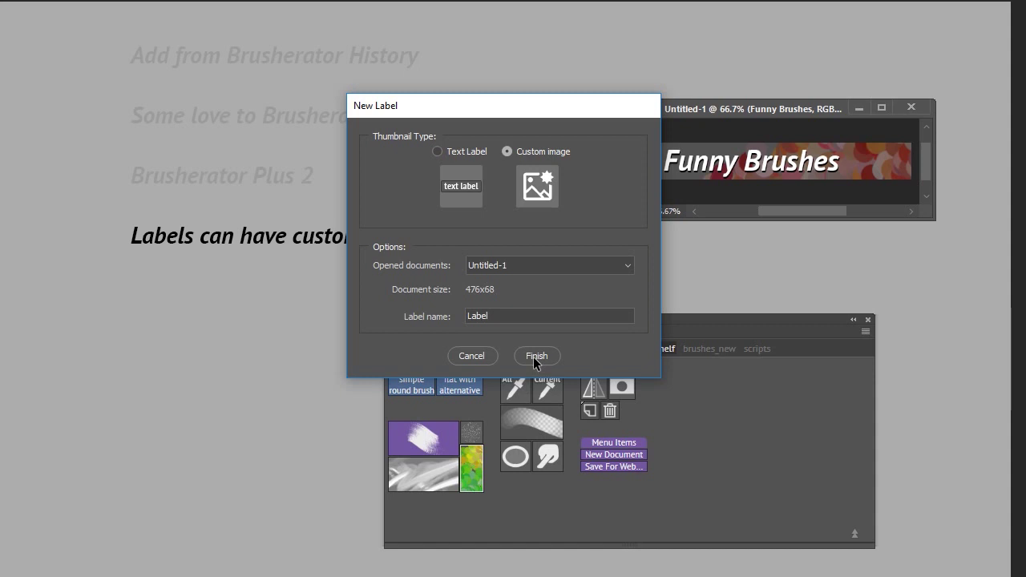
- Name the label "Funny Brushes" and place it above the purple brush thumbnail, scaled to the width of the brush group
{"action": "left_click", "coordinate": [515, 316]}
{"action": "double_click", "coordinate": [515, 315]}
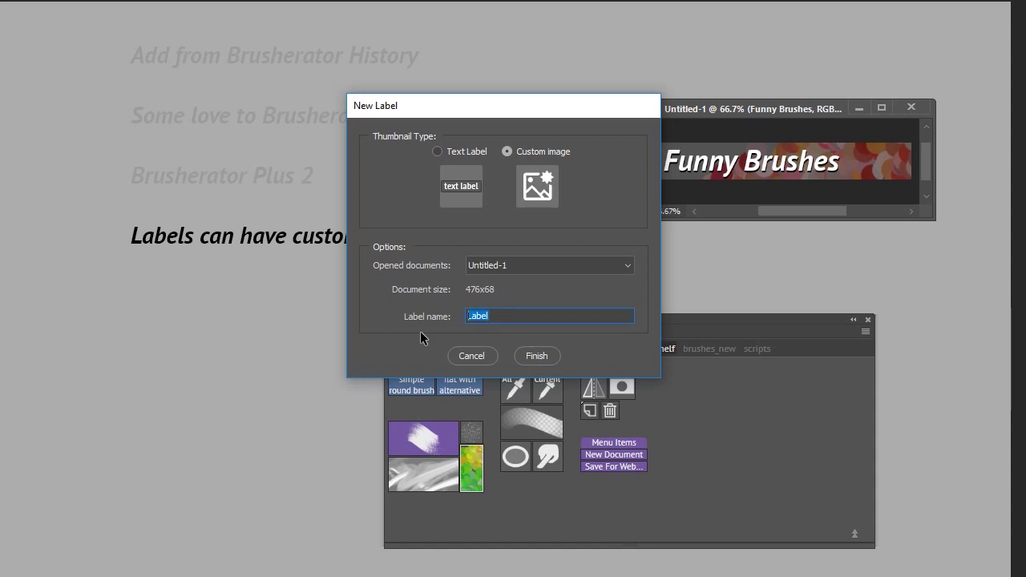
{"action": "type", "text": "Funny Brushes"}
{"action": "left_click", "coordinate": [536, 355]}
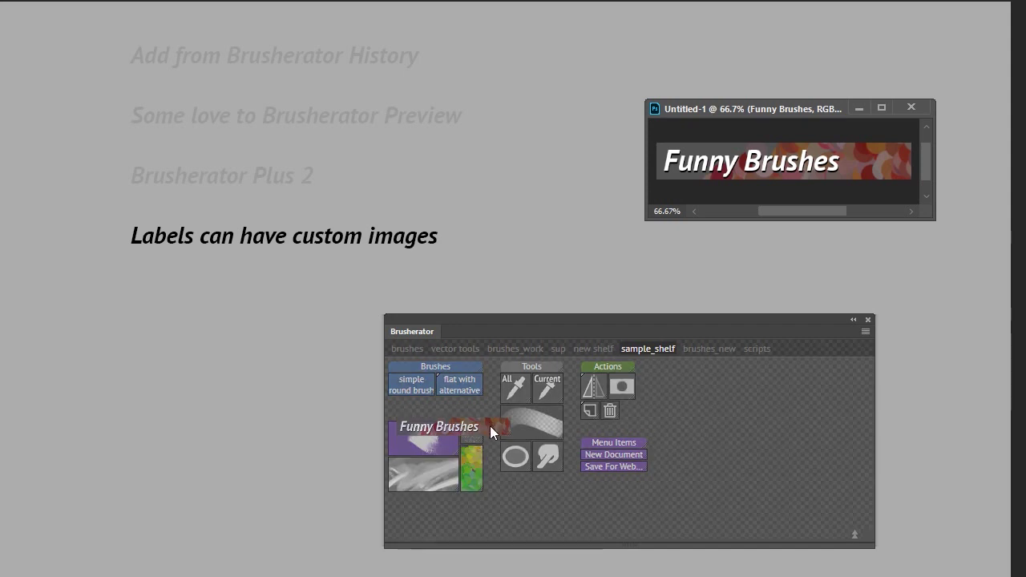
{"action": "left_click_drag", "start_coordinate": [490, 426], "coordinate": [486, 416]}
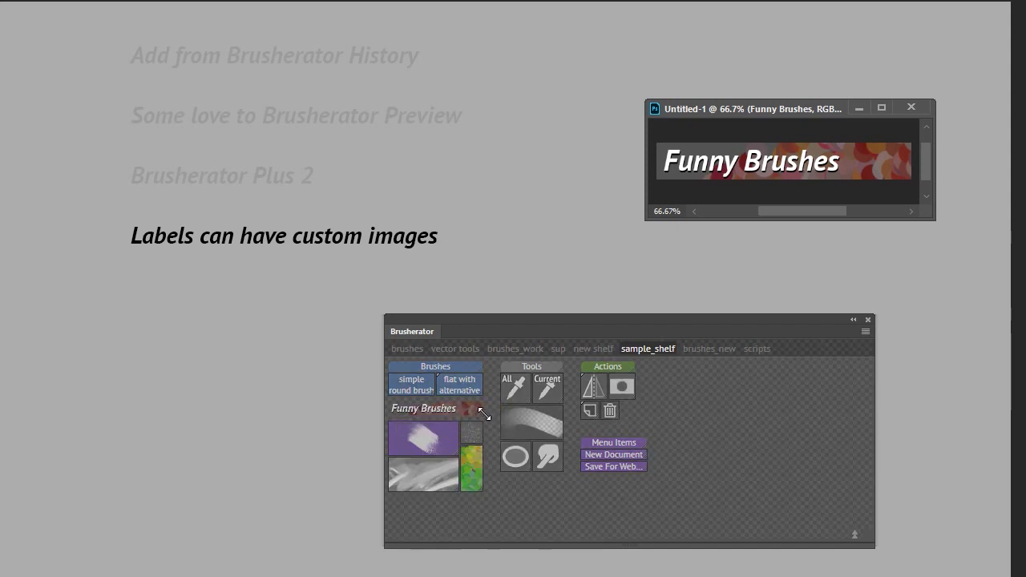
{"action": "left_click", "coordinate": [495, 500]}
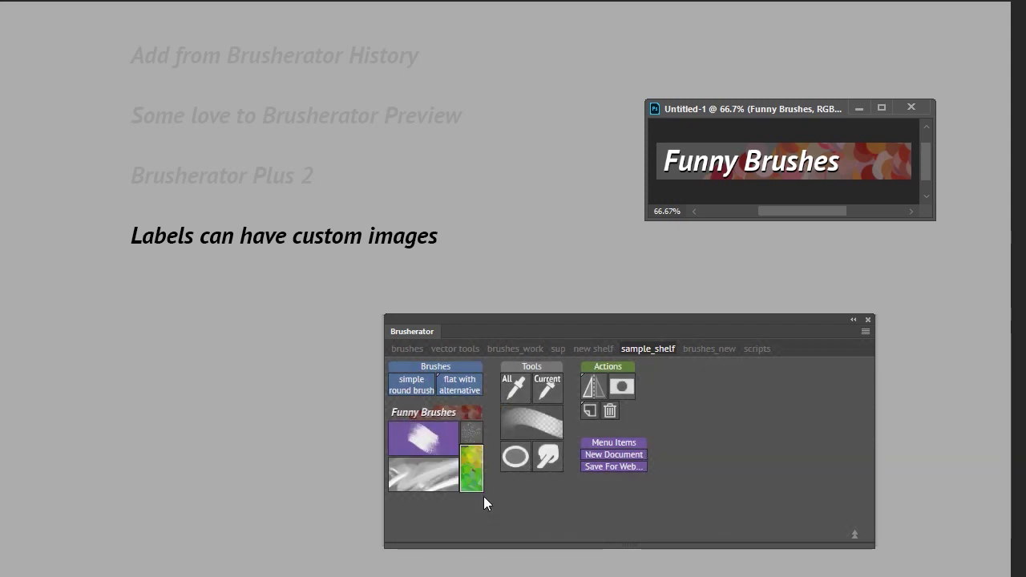
- Change the Funny Brushes label to a yellow text button and stretch it to the width of the brush group below
{"action": "double_click", "coordinate": [467, 412]}
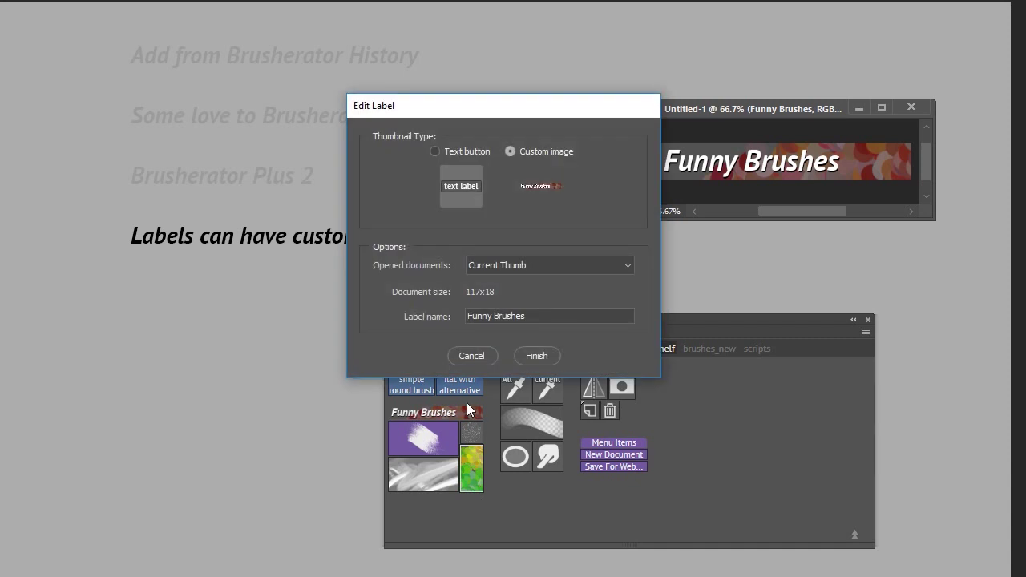
{"action": "left_click", "coordinate": [481, 194]}
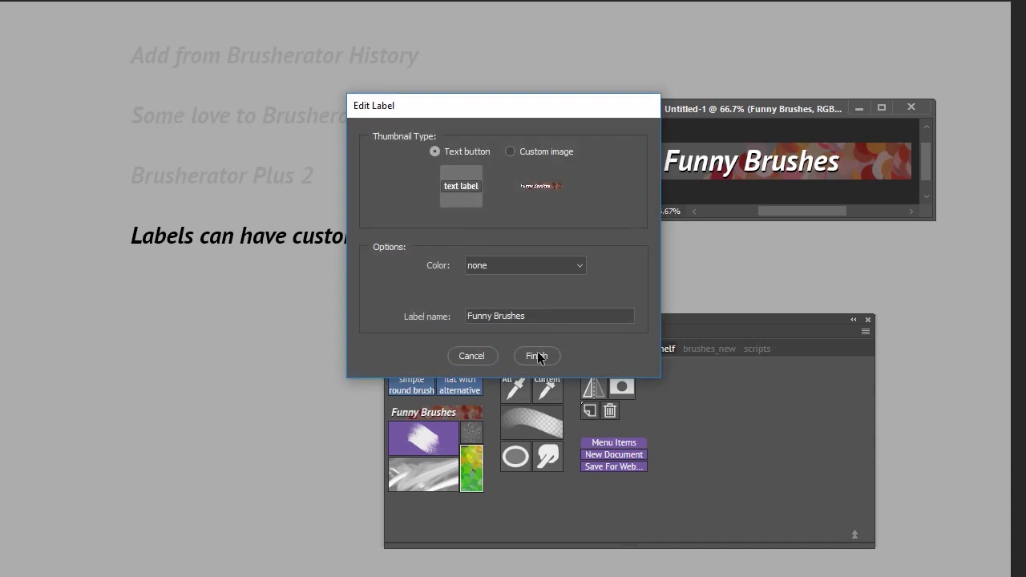
{"action": "left_click", "coordinate": [520, 265]}
{"action": "left_click", "coordinate": [505, 300]}
{"action": "left_click", "coordinate": [535, 356]}
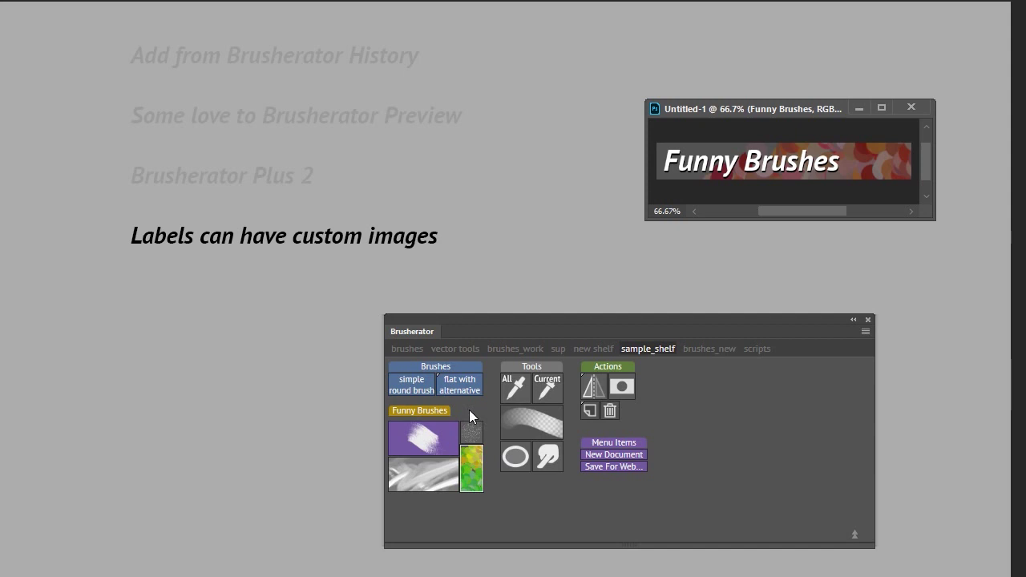
{"action": "mouse_move", "coordinate": [451, 414]}
{"action": "left_mouse_down"}
{"action": "mouse_move", "coordinate": [483, 417]}
{"action": "mouse_move", "coordinate": [468, 418]}
{"action": "left_mouse_up"}
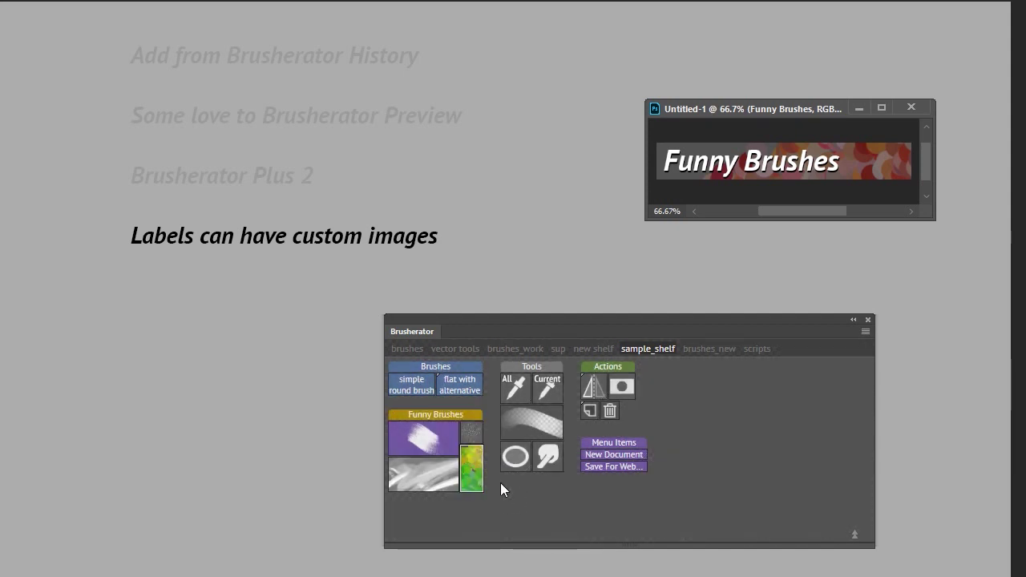